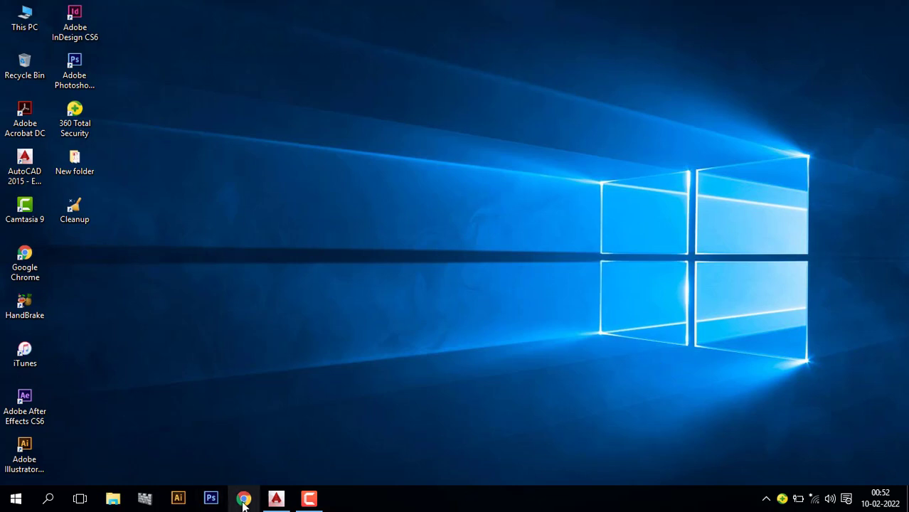
Step: Switch to AutoCAD, open the Layer Properties Manager and make WALL the current layer
left_click(283, 498)
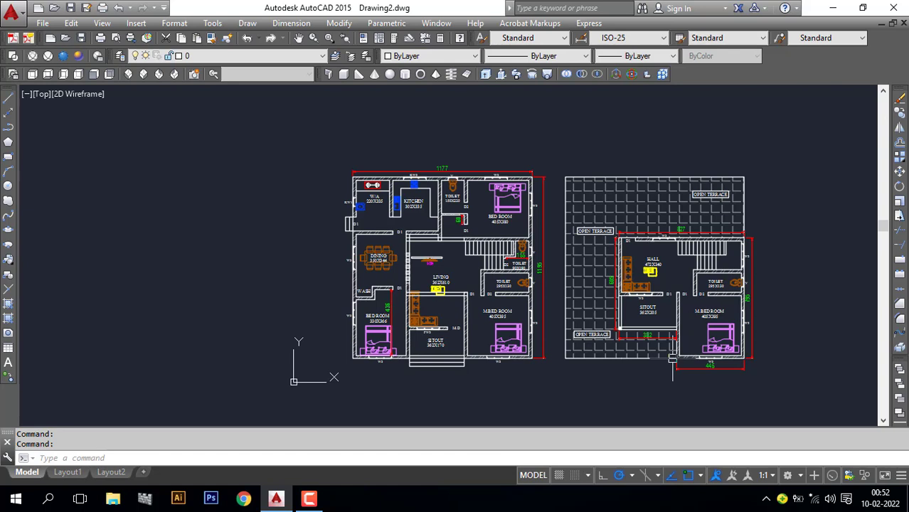
left_click(270, 64)
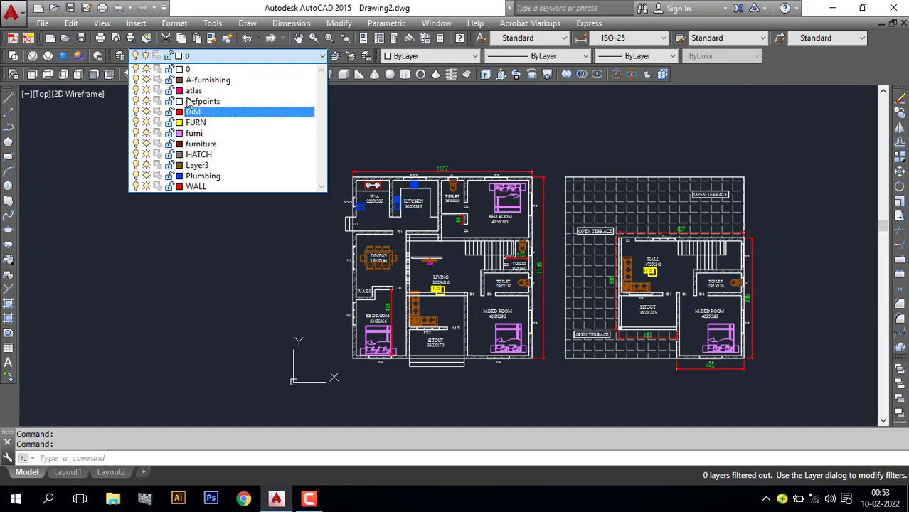
left_click(121, 63)
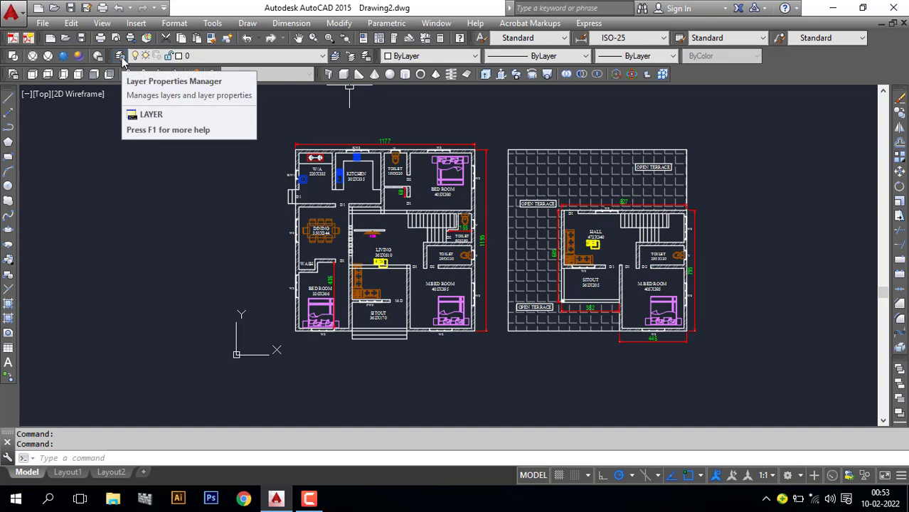
left_click(122, 461)
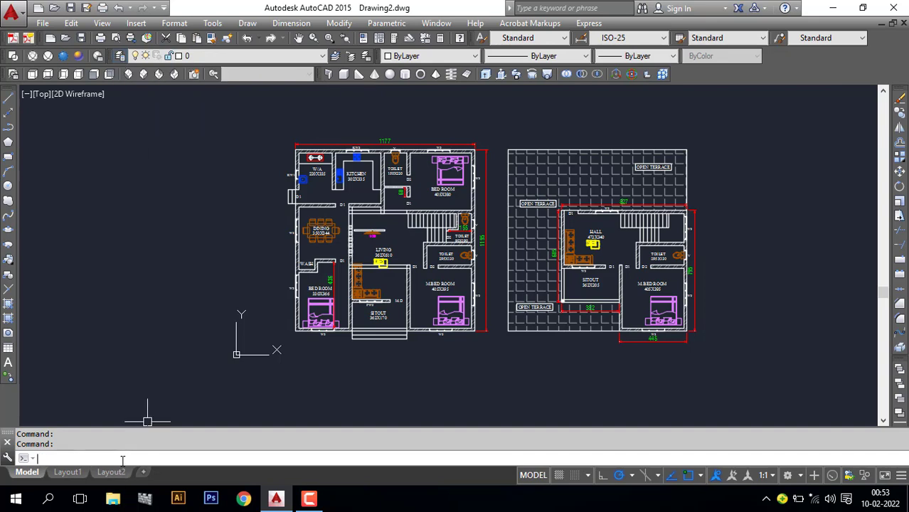
type("LA")
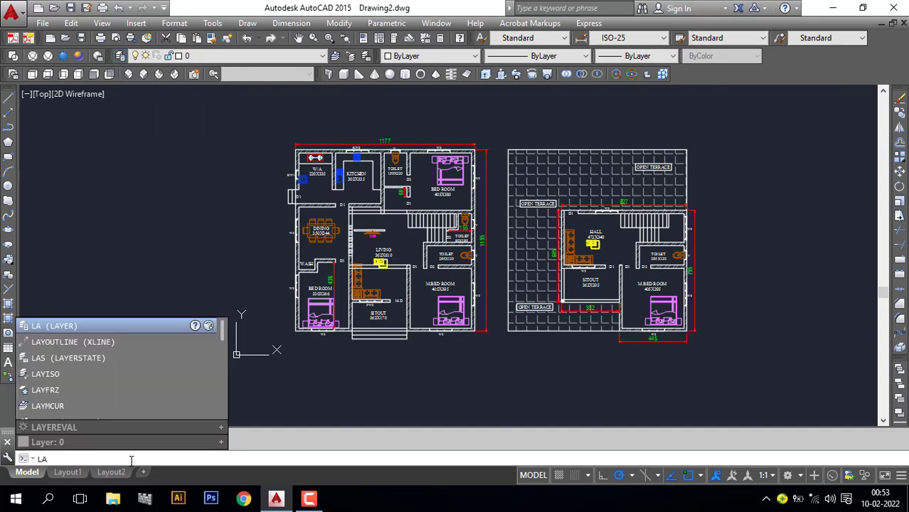
key("Return")
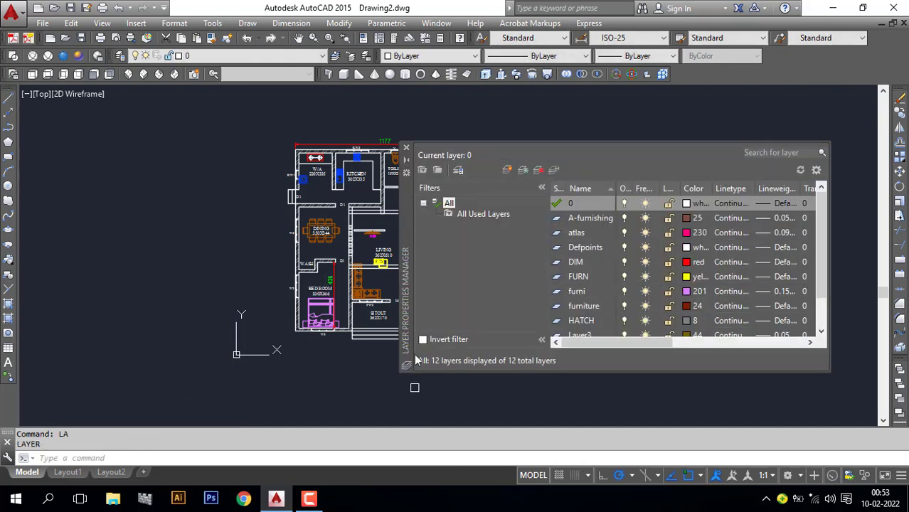
scroll(648, 277, "down", 1)
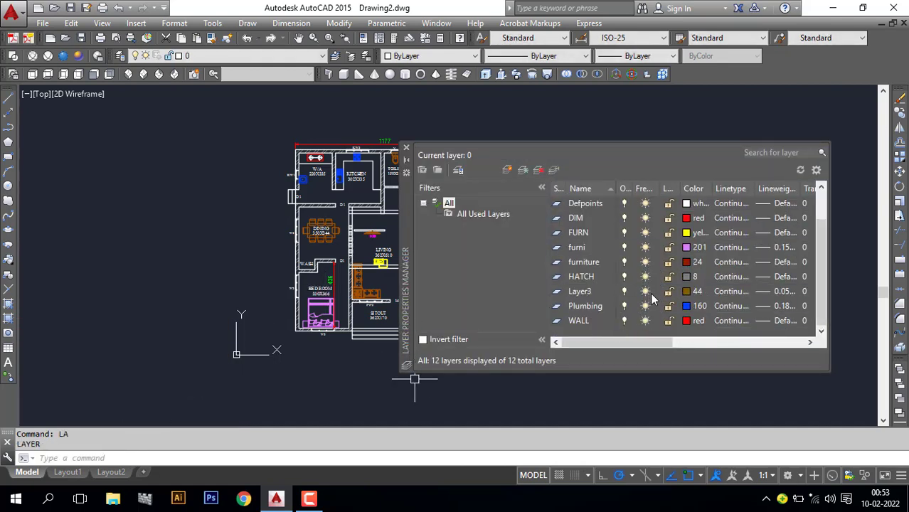
double_click(591, 323)
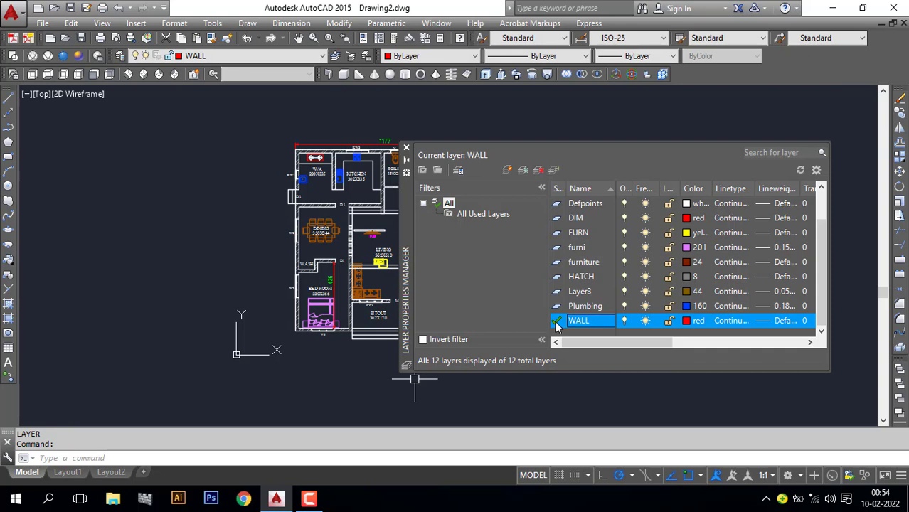
Step: Turn off every layer except WALL, from layer 0 through Plumbing
left_click(592, 310)
scroll(592, 313, "up", 1)
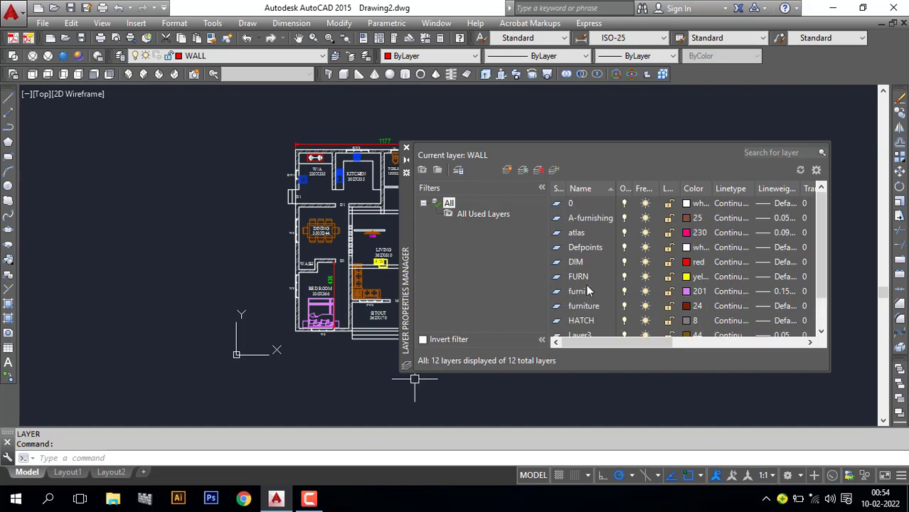
left_click(586, 202, "shift")
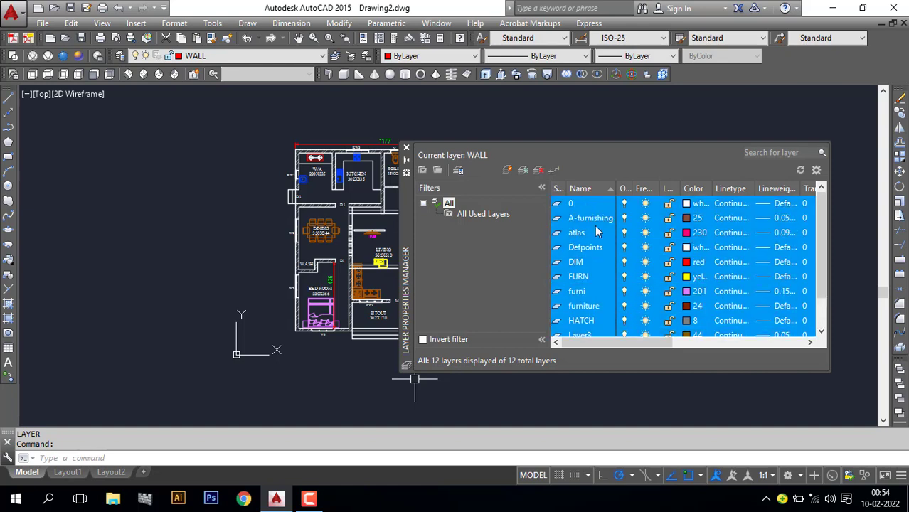
left_click(625, 204)
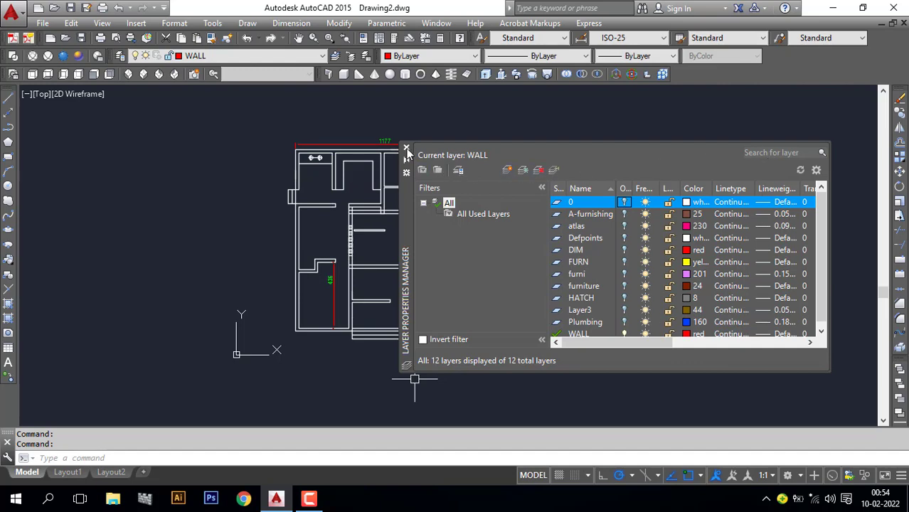
Step: Move the layer manager out of the way to check both floor plans, and restore it as a floating window
left_click_drag(488, 218, 530, 300)
mouse_move(653, 311)
left_mouse_down()
mouse_move(257, 223)
mouse_move(100, 420)
left_mouse_up()
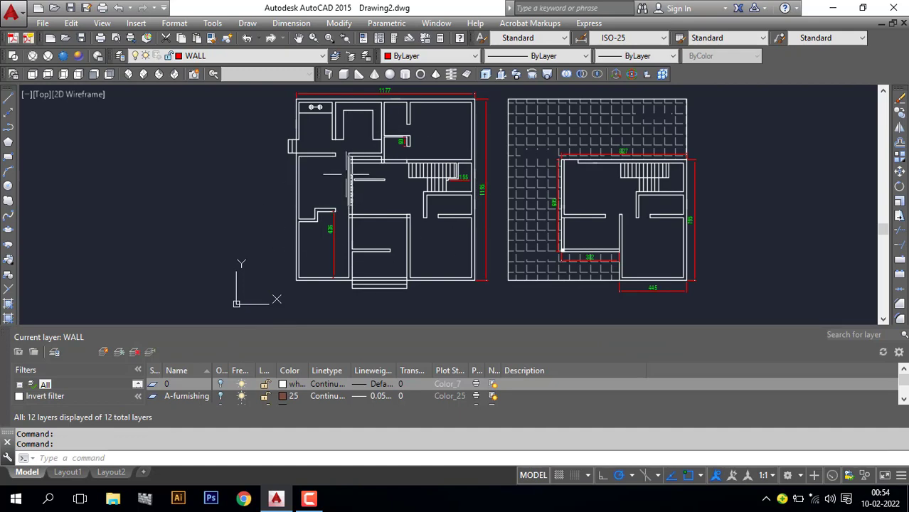
middle_click_drag(457, 246, 491, 265)
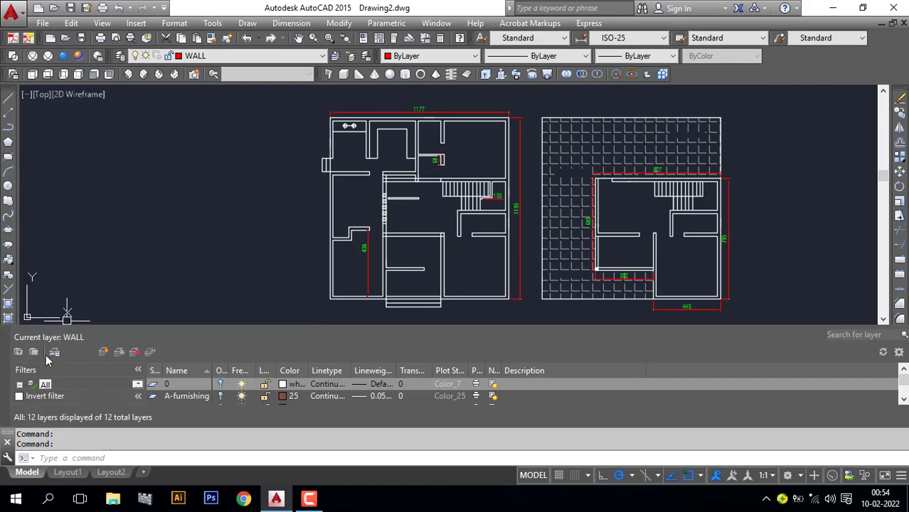
double_click(175, 332)
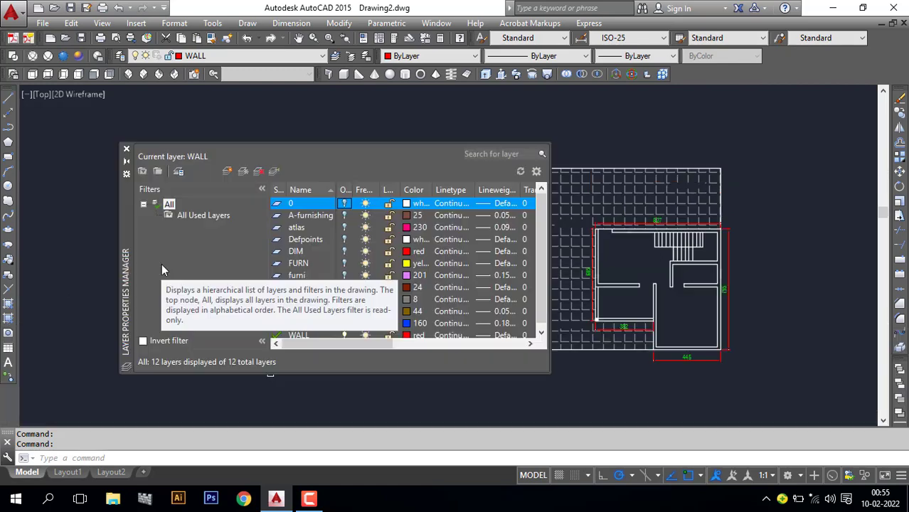
Step: Create a layer group filter named 3d and add a new layer named foundation to it
left_click(158, 173)
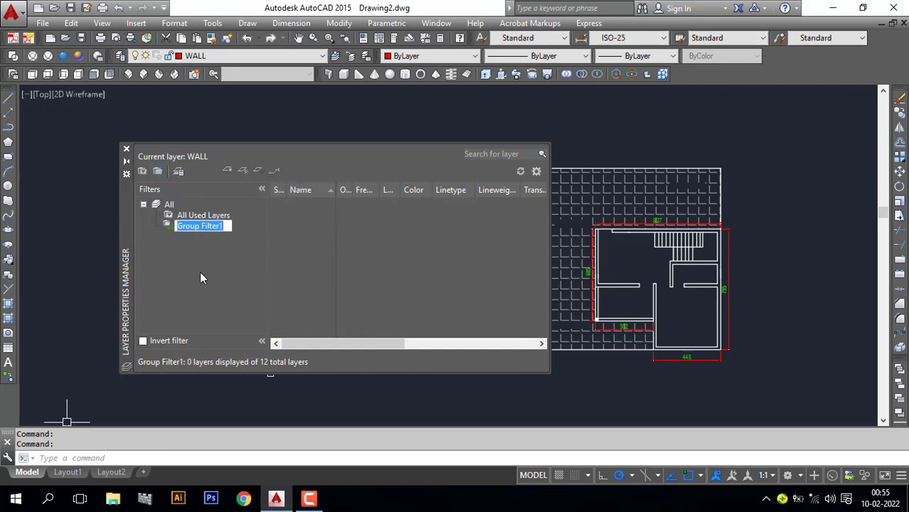
type("3d")
key("Return")
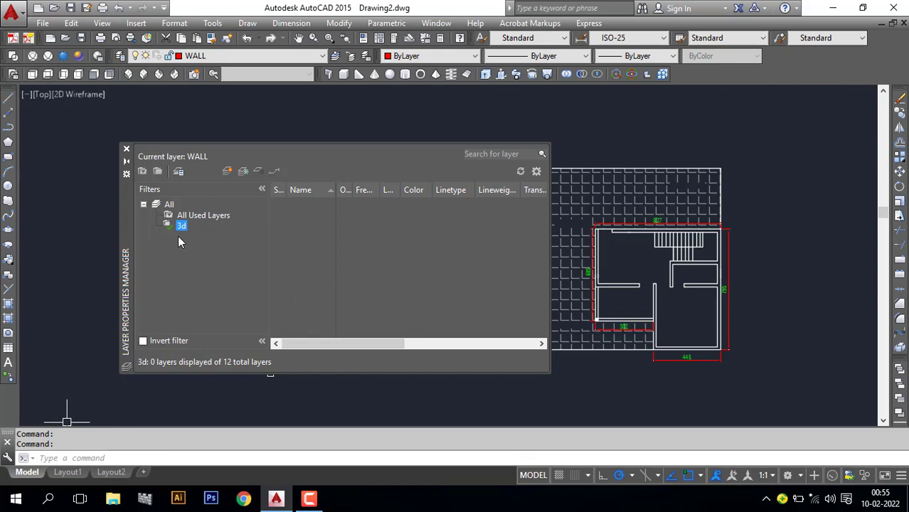
left_click(227, 172)
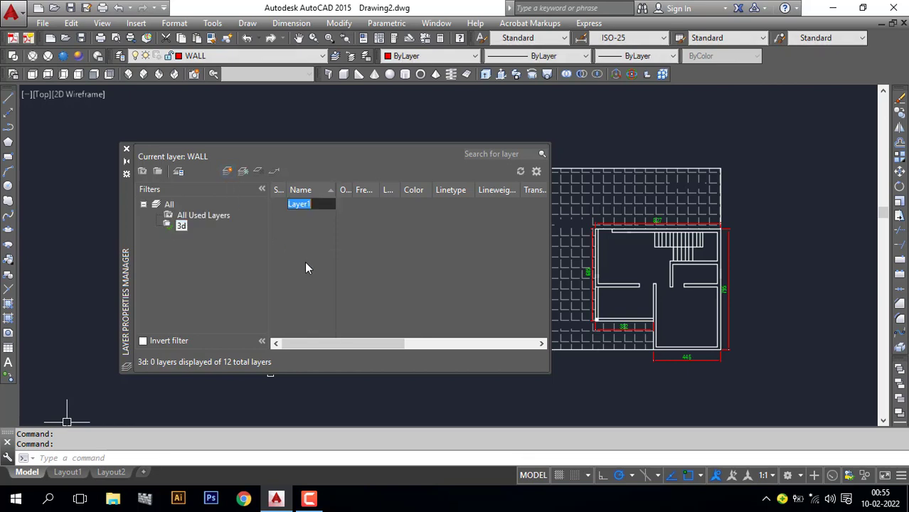
type("foundation")
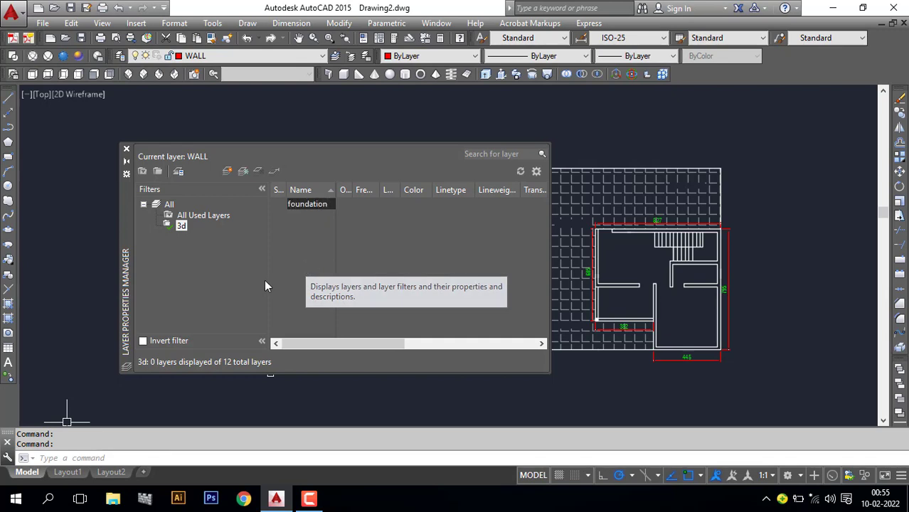
key("Return")
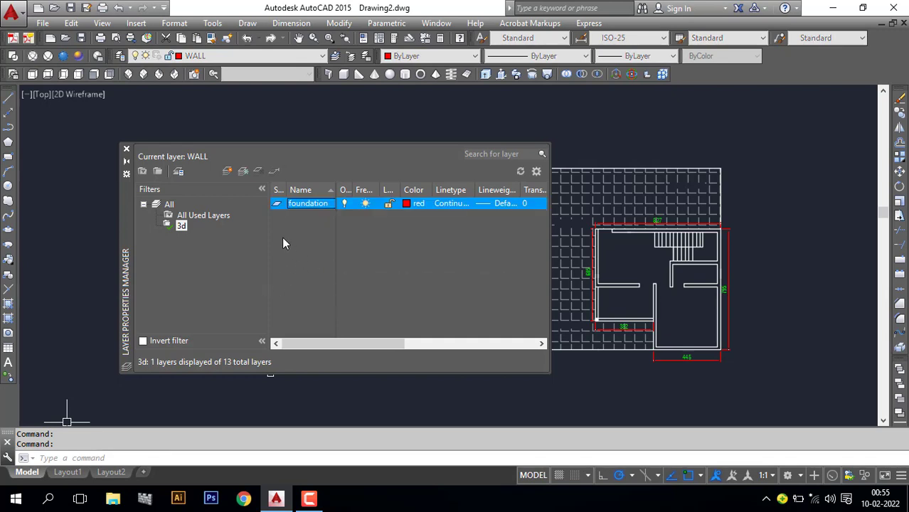
Step: Add three more layers named 3d wall, 3d window and 3d door to the 3d group filter
left_click(229, 172)
type("3d wall")
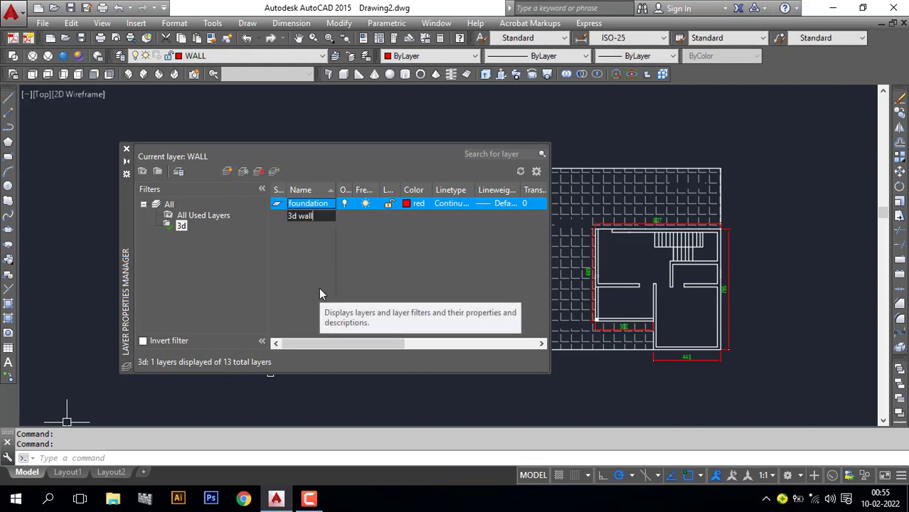
key("Return")
left_click(228, 172)
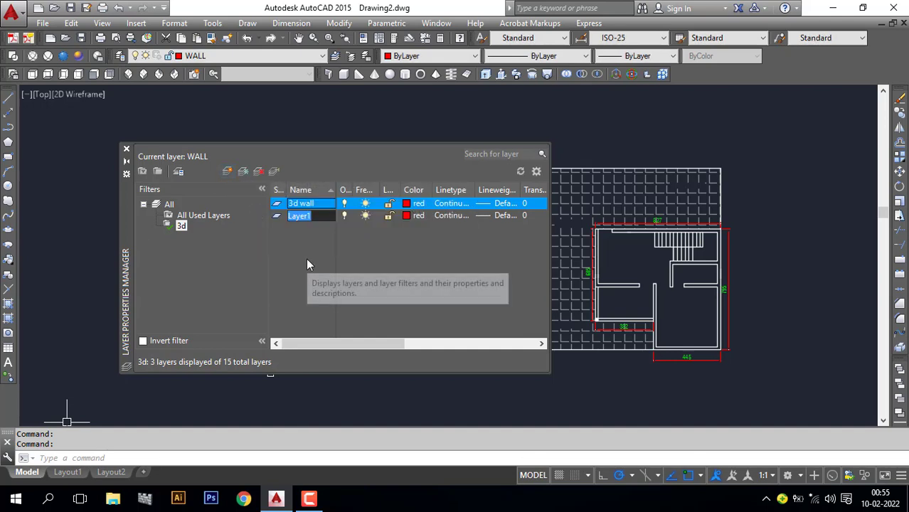
type("3d win")
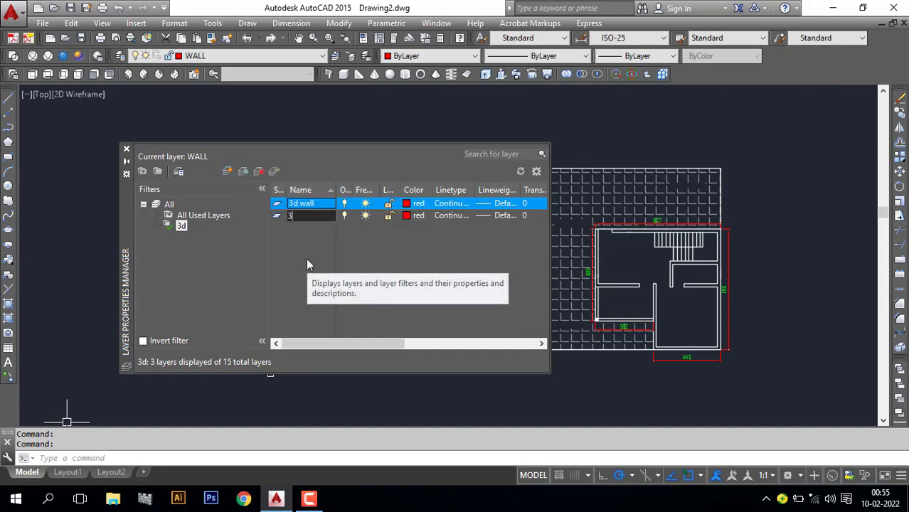
type("dow")
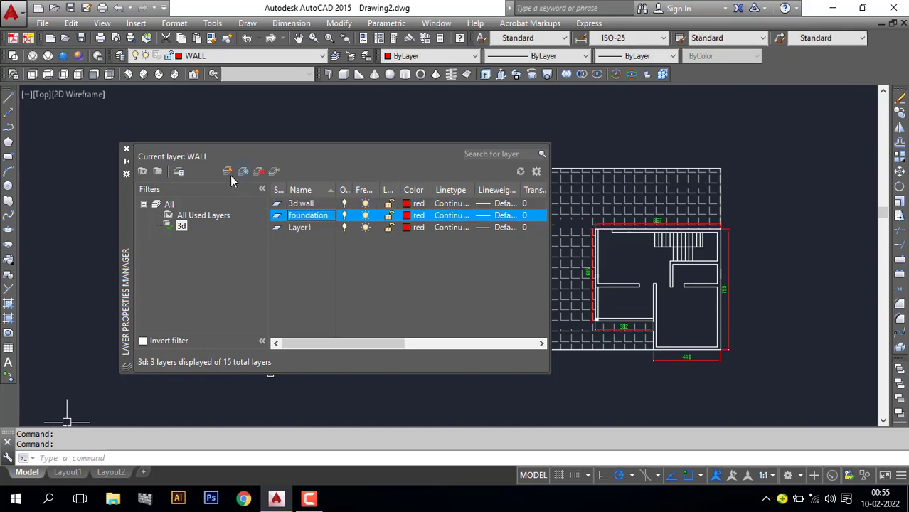
left_click(228, 172)
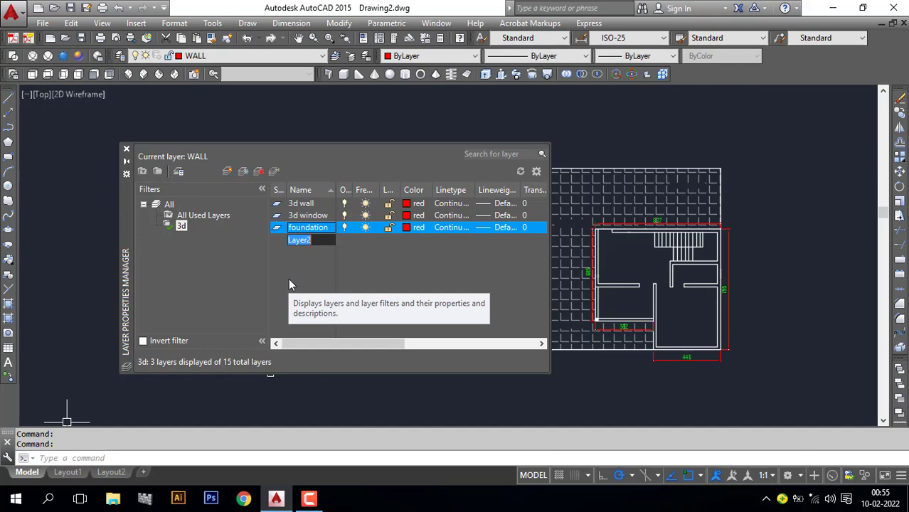
type("3d door")
key("Return")
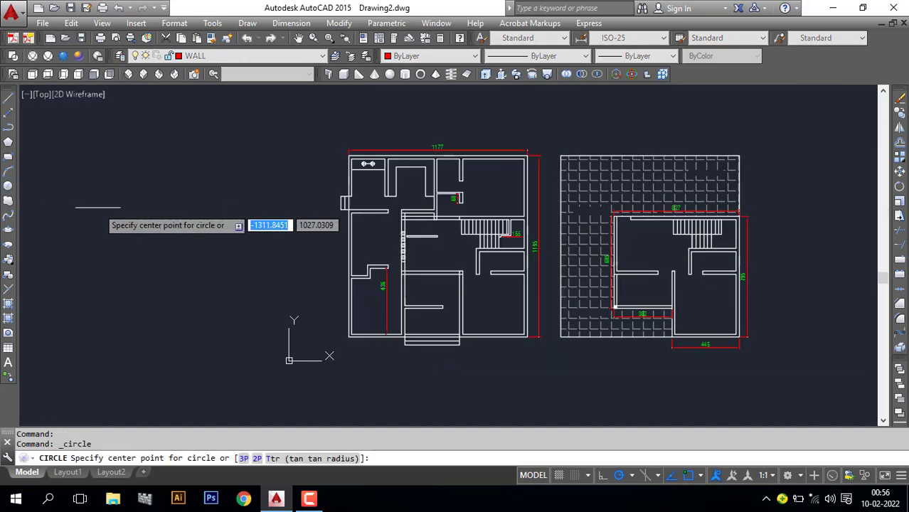
Step: Draw two overlapping circles in the empty area beside the ground-floor plan, the smaller one with a radius of about 242
left_click(133, 219)
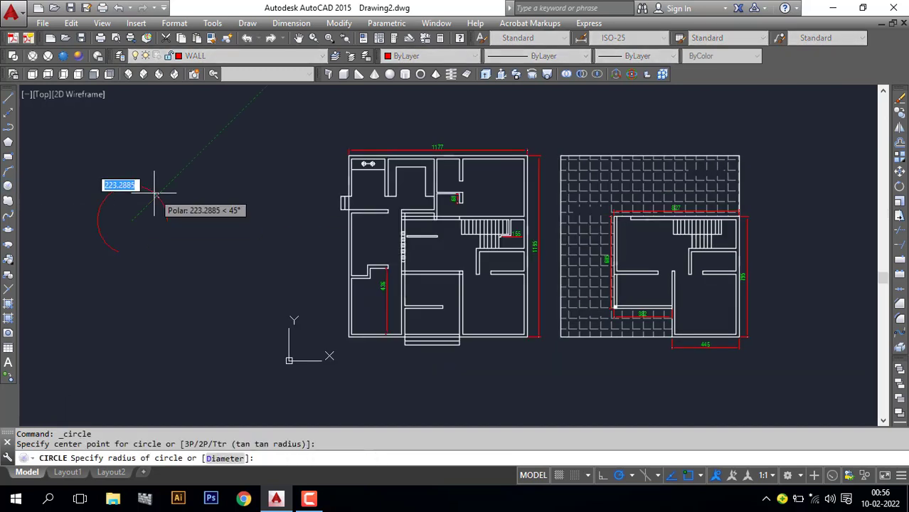
left_click(155, 192)
left_click(8, 186)
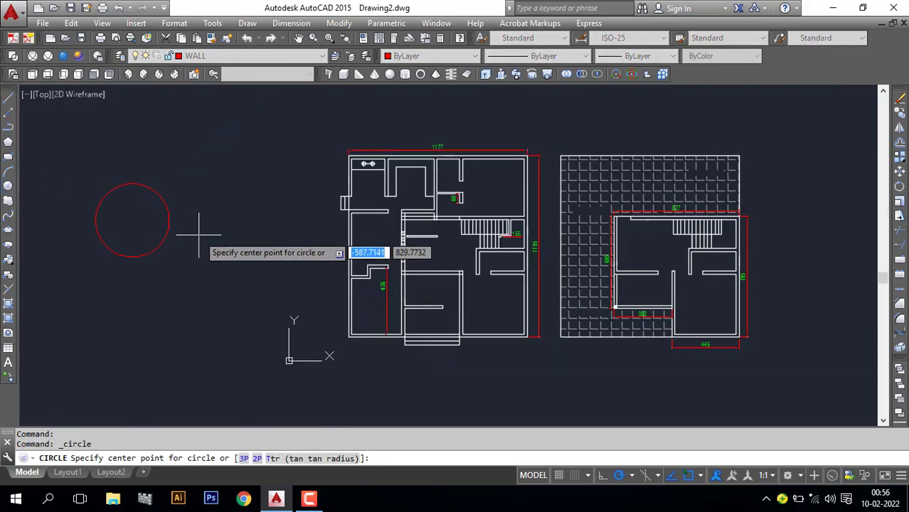
left_click(192, 222)
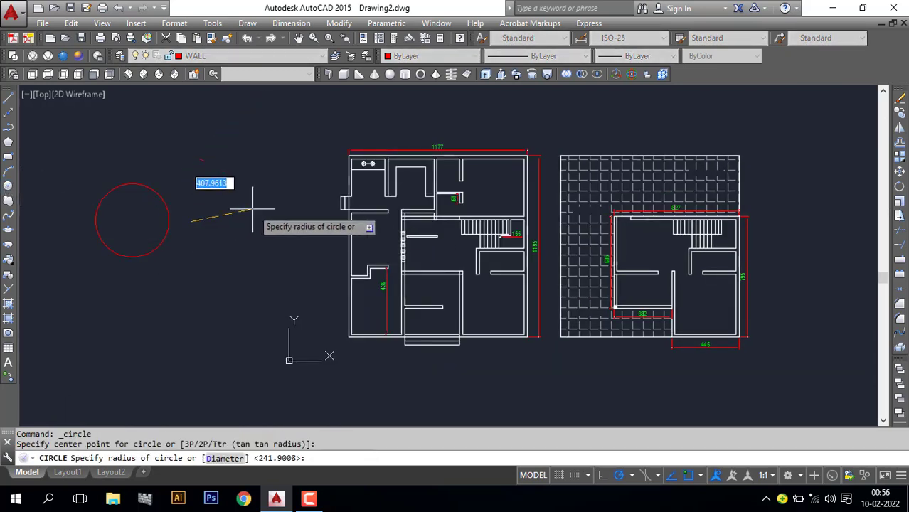
left_click(126, 239)
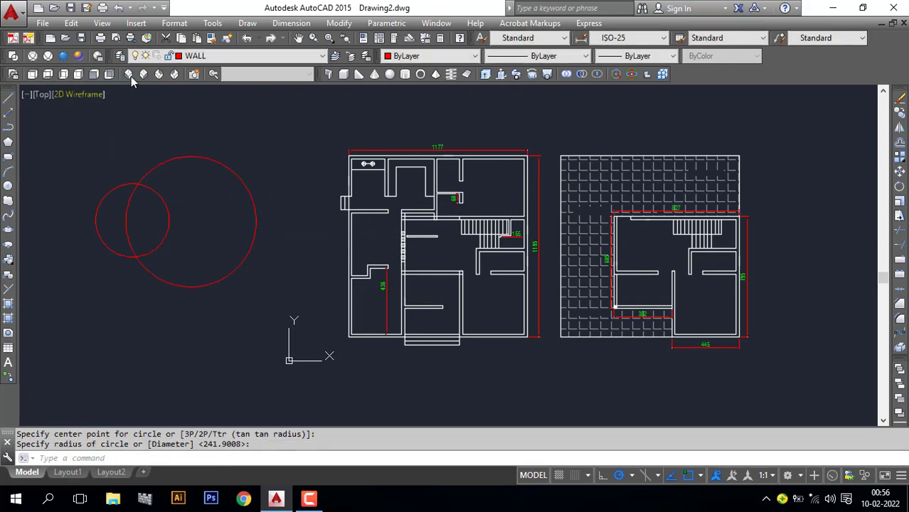
Step: In the SW Isometric view, Presspull the part of the larger circle outside the smaller one upward into a solid
left_click(129, 74)
scroll(244, 317, "down", 2)
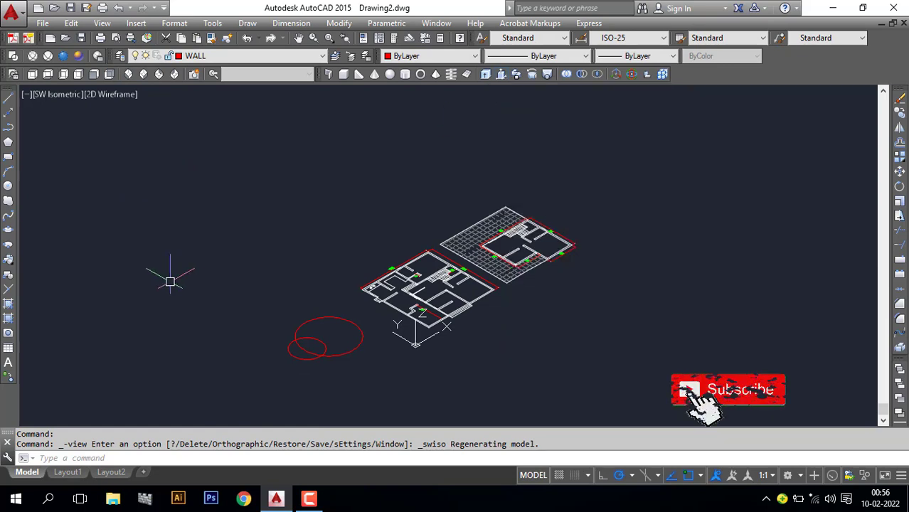
left_click(76, 461)
type("press")
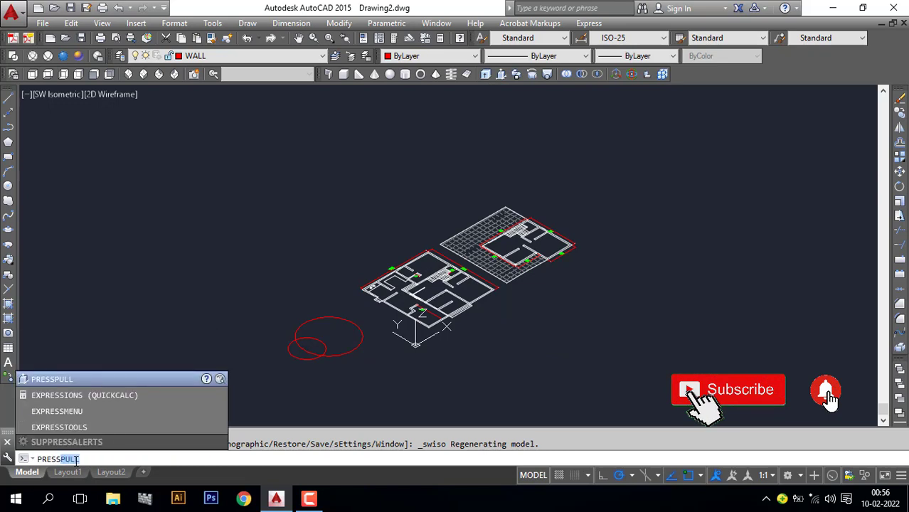
type("pull")
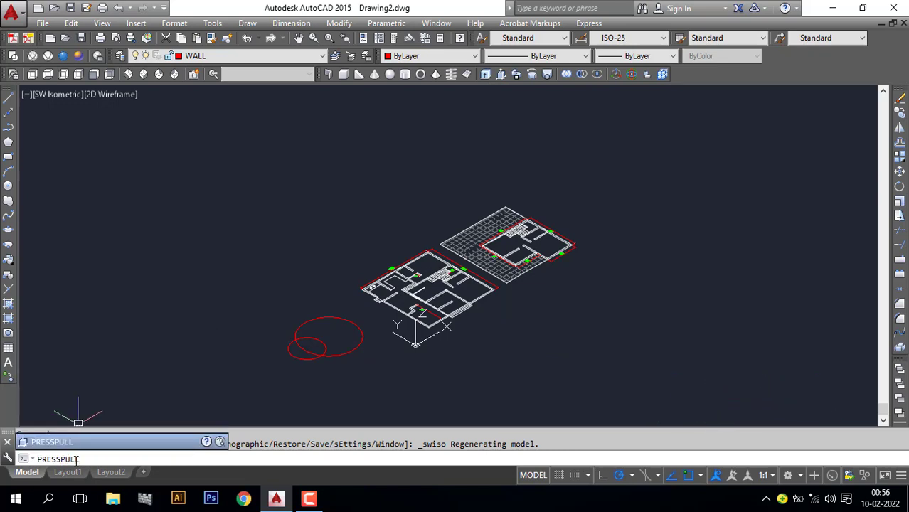
key("Return")
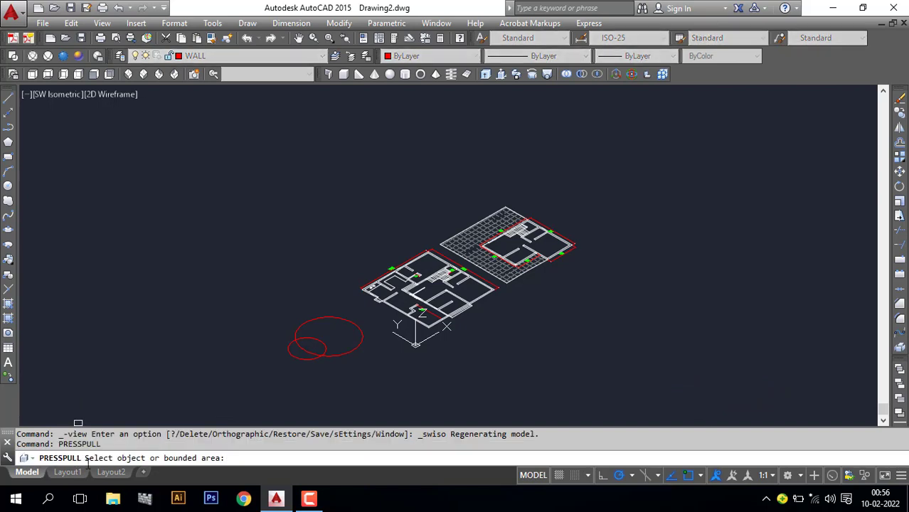
left_click(277, 374)
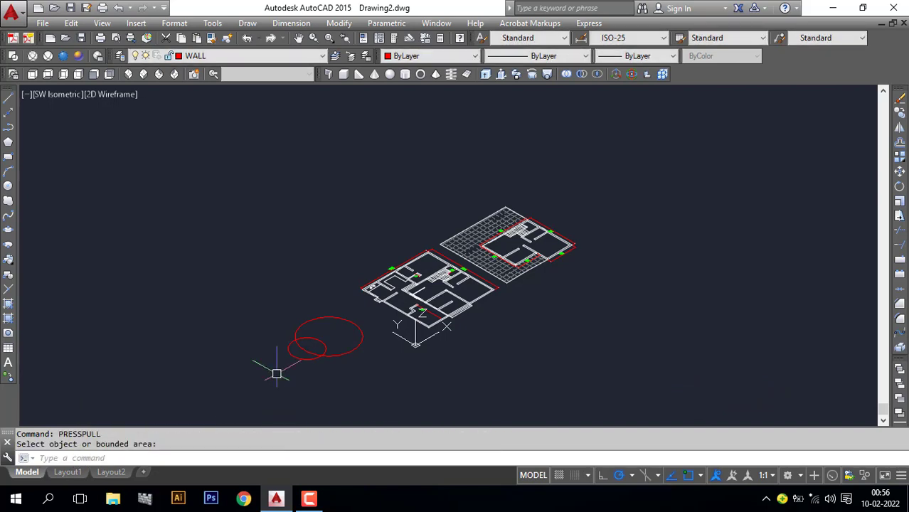
left_click(277, 373)
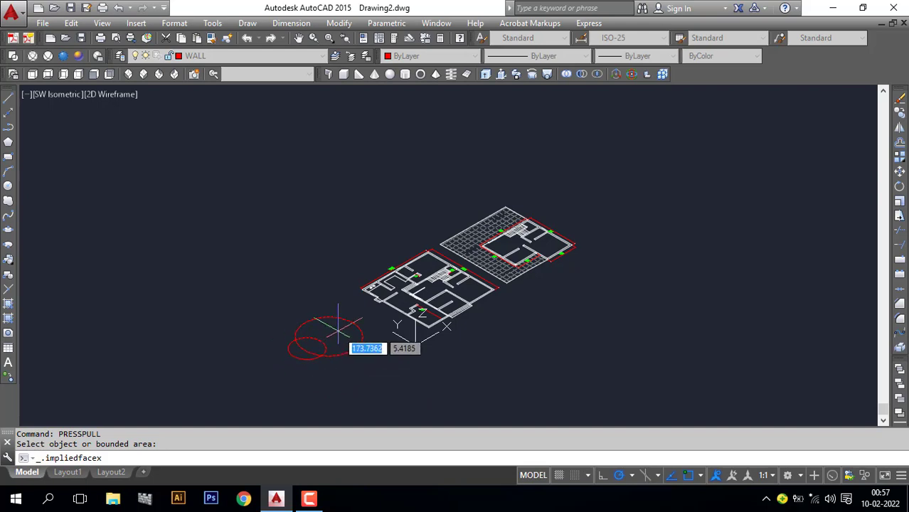
left_click(327, 325)
key("Escape")
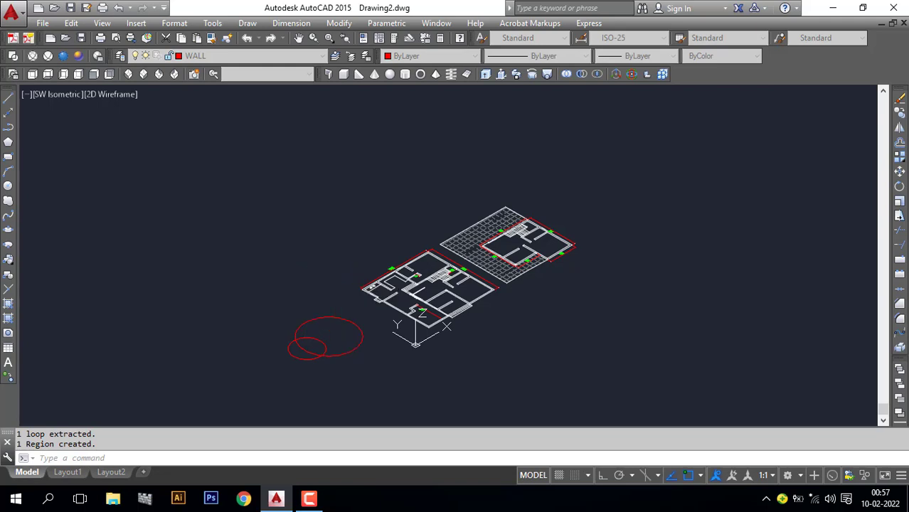
left_click(308, 264)
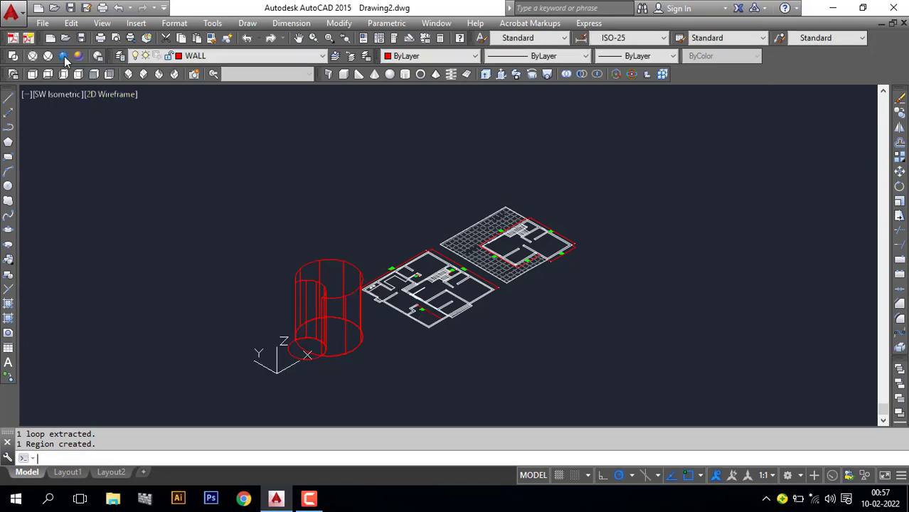
Step: Apply the Realistic visual style and Presspull the part of the smaller circle outside the larger one downward by about 555
left_click(64, 56)
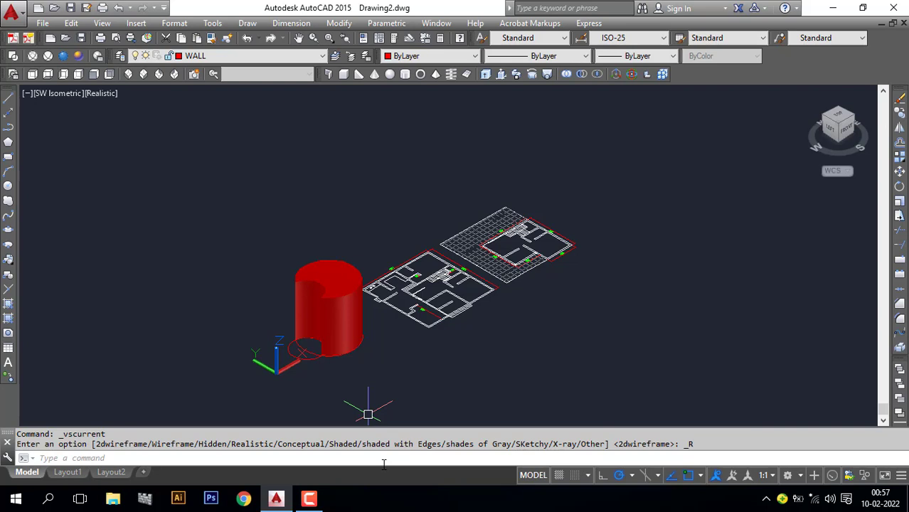
left_click(277, 356)
left_click(368, 399)
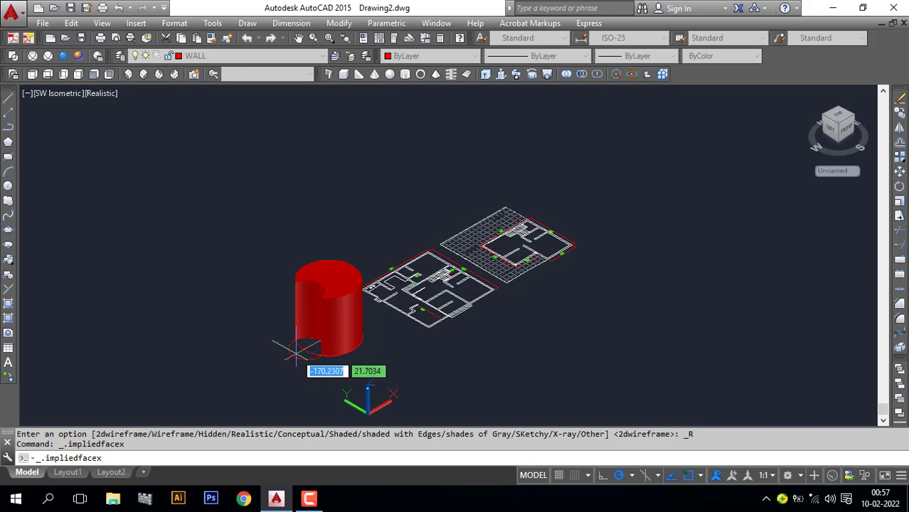
left_click(296, 350)
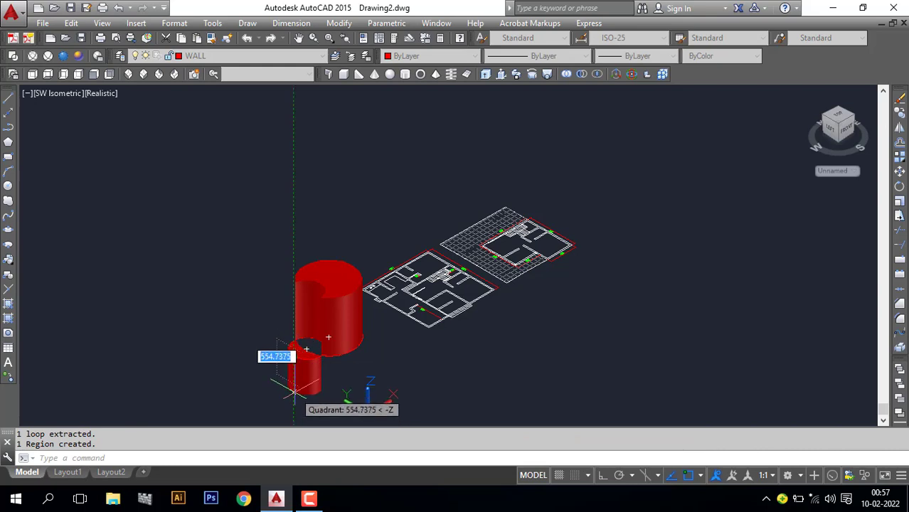
left_click(293, 392)
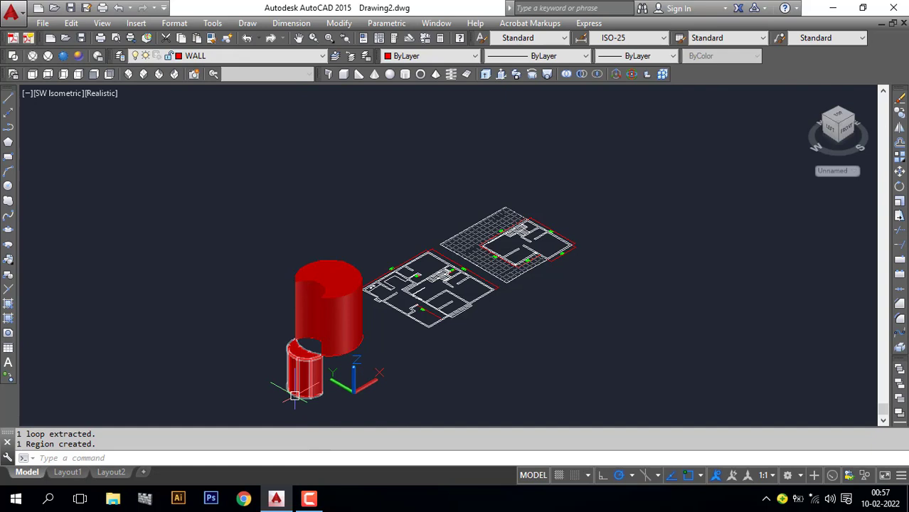
Step: Erase the two circles together with the solids pulled from them
left_click(352, 411)
left_click(303, 334)
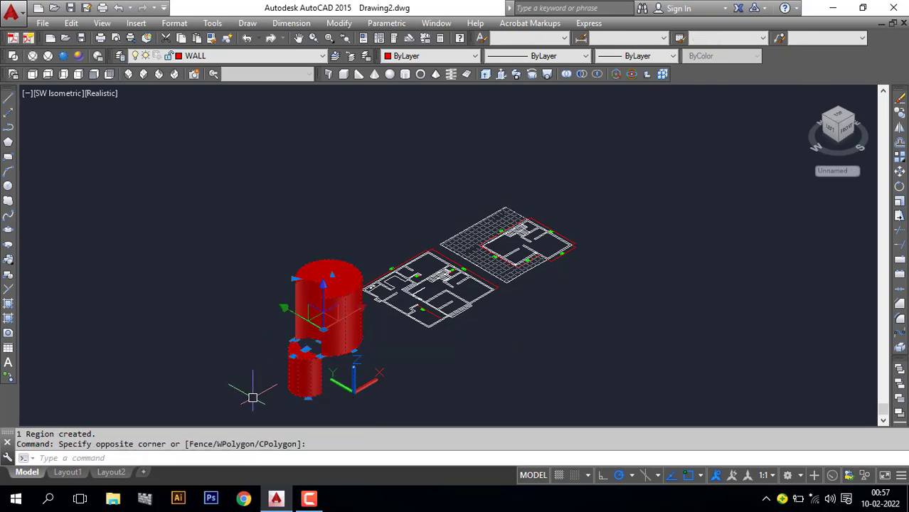
key("Delete")
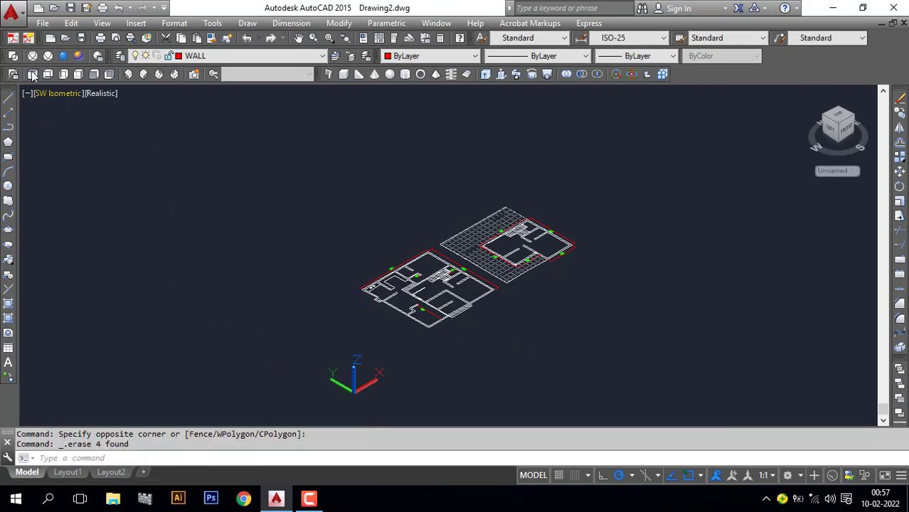
Step: In the Top view, hide the slatted partition, the short thin wall and the lines bridging the openings around the ground-floor hall
middle_click_drag(113, 227, 173, 293, "shift")
scroll(408, 305, "up", 3)
middle_click_drag(556, 317, 432, 305)
scroll(445, 313, "up", 2)
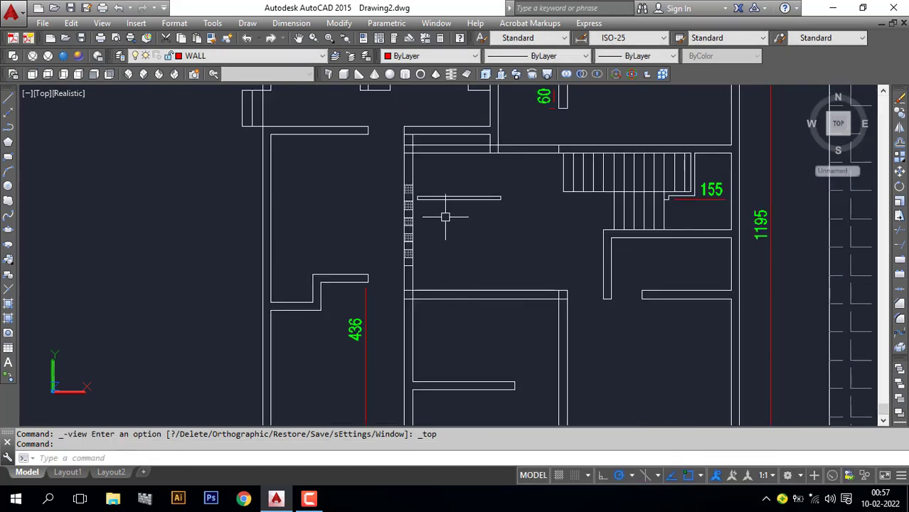
left_click(539, 271)
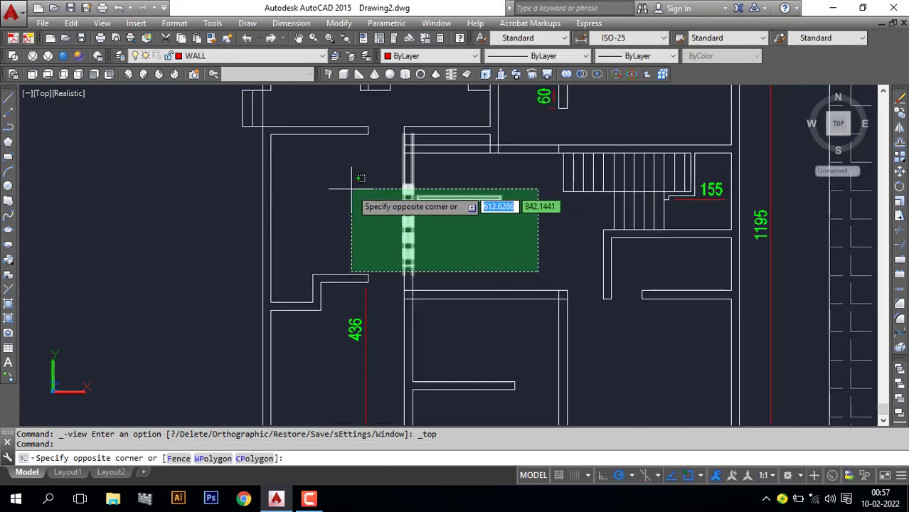
left_click(348, 177)
left_click(475, 246)
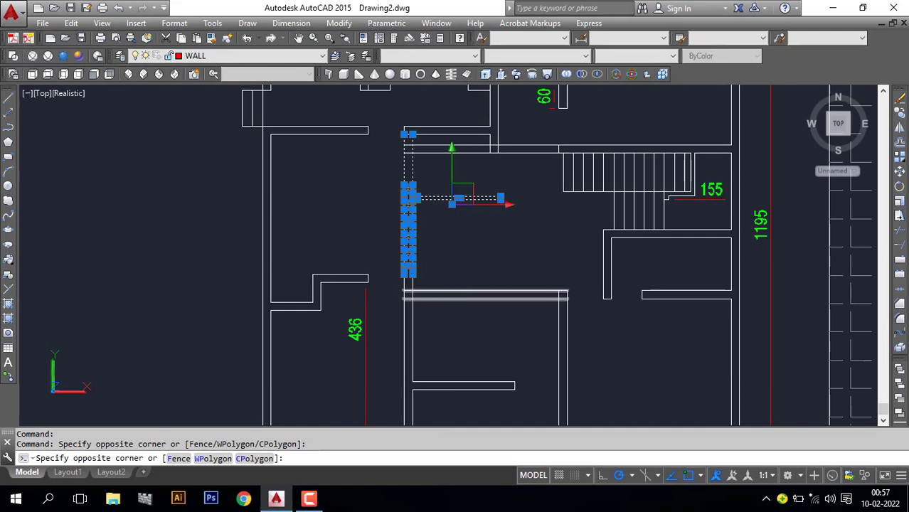
left_click(399, 302)
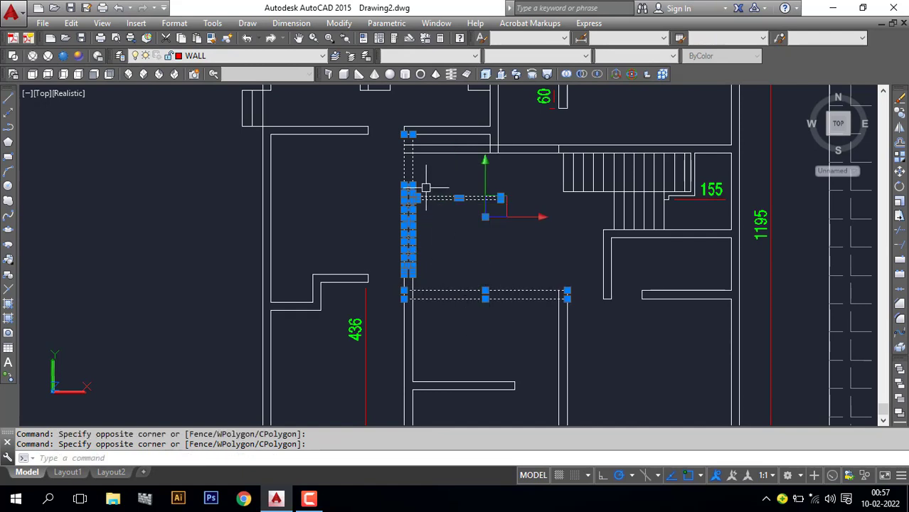
scroll(434, 169, "up", 3)
left_click(455, 159)
left_click(420, 112)
scroll(490, 318, "down", 2)
middle_click_drag(509, 325, 442, 258)
right_click(442, 258)
mouse_move(502, 247)
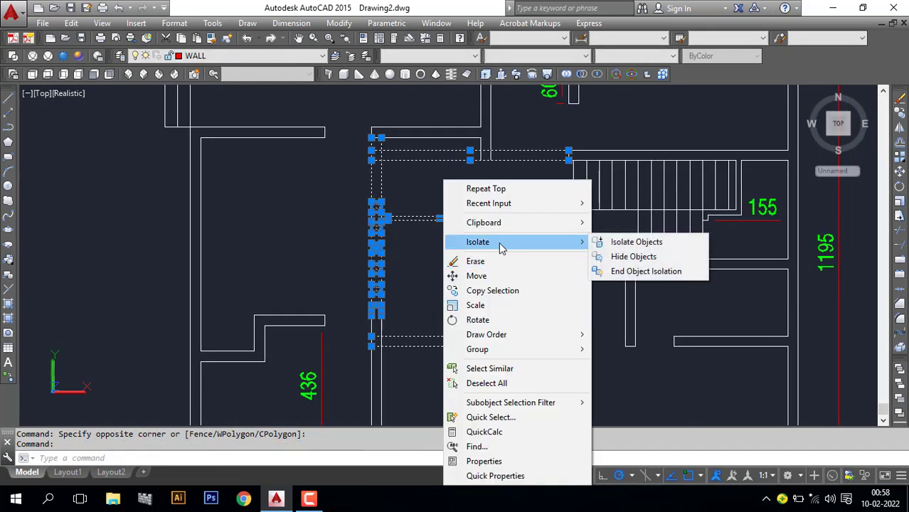
left_click(633, 256)
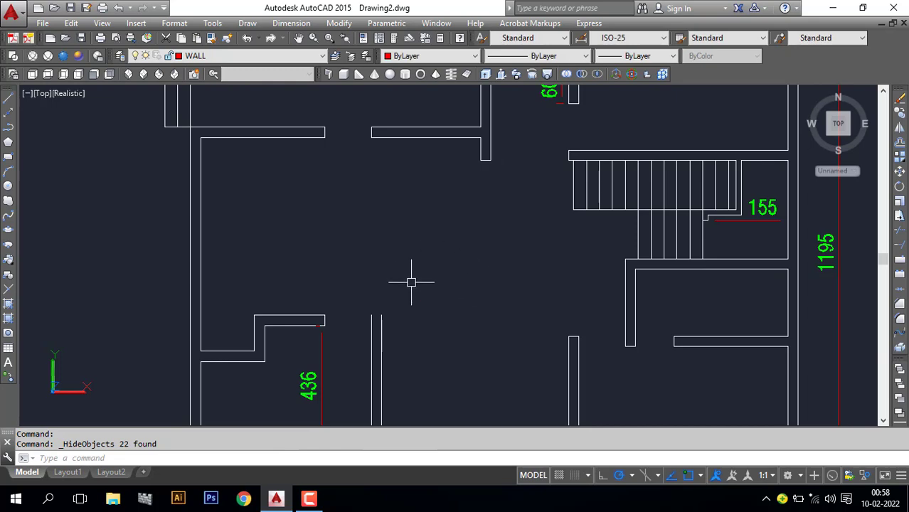
Step: Draw a line closing the open upper end of the vertical wall below the ground-floor hall
type("l")
key("Return")
left_click(374, 315)
key("Escape")
key("Escape")
scroll(437, 282, "up", 1)
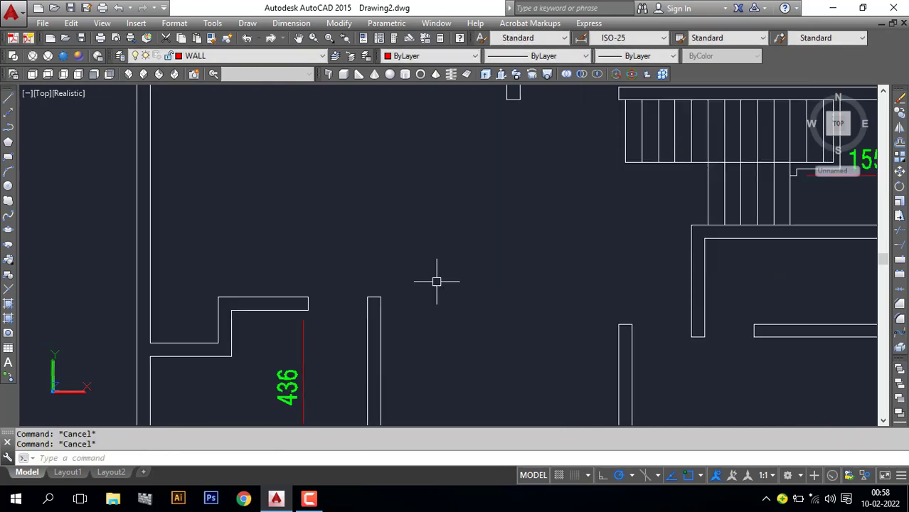
Step: Switch to the SW Isometric view and make 3d wall the current layer
scroll(438, 282, "down", 2)
scroll(395, 284, "down", 5)
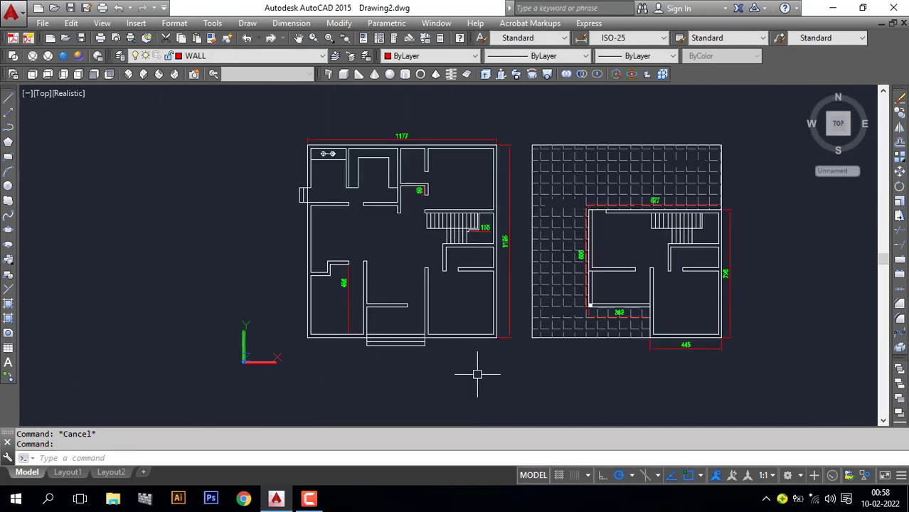
left_click(128, 75)
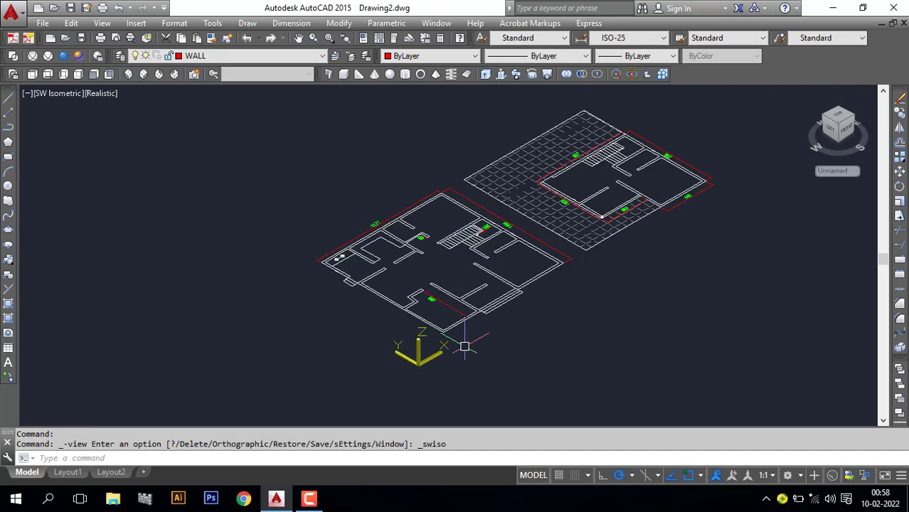
scroll(487, 313, "up", 3)
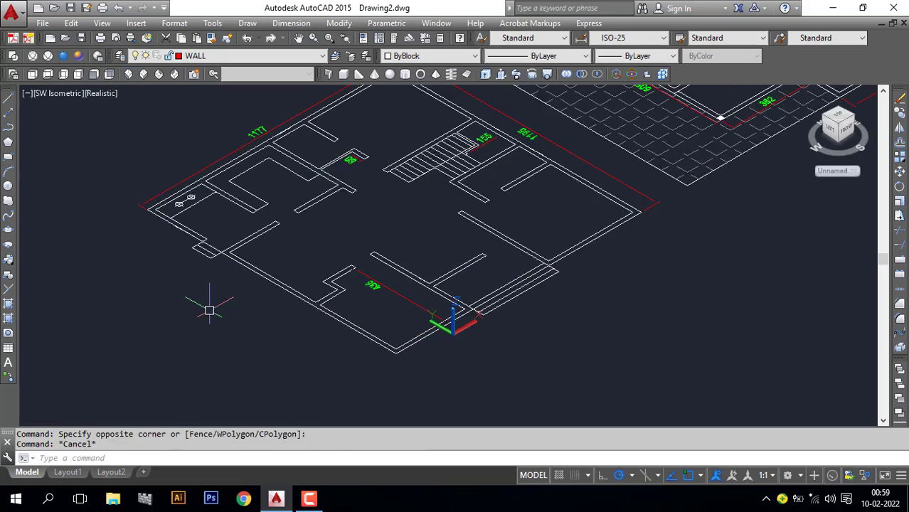
scroll(514, 221, "down", 2)
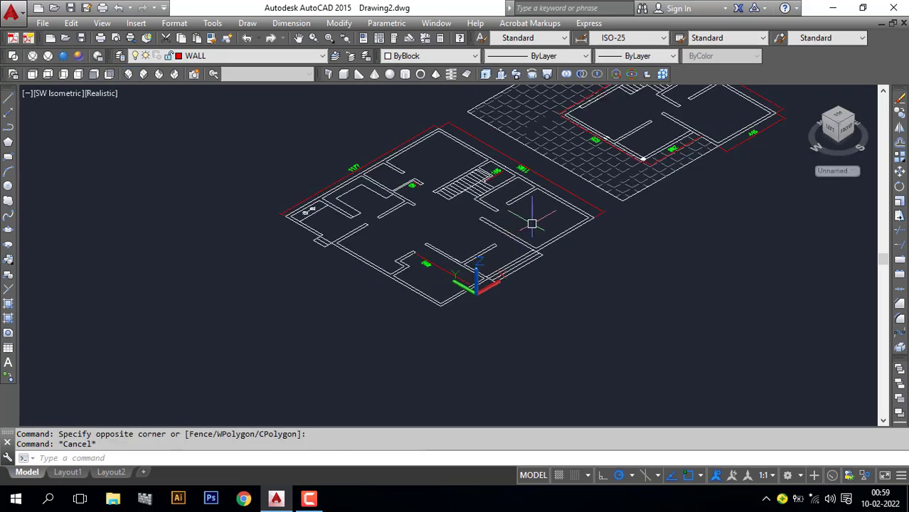
left_click(274, 57)
left_click(203, 91)
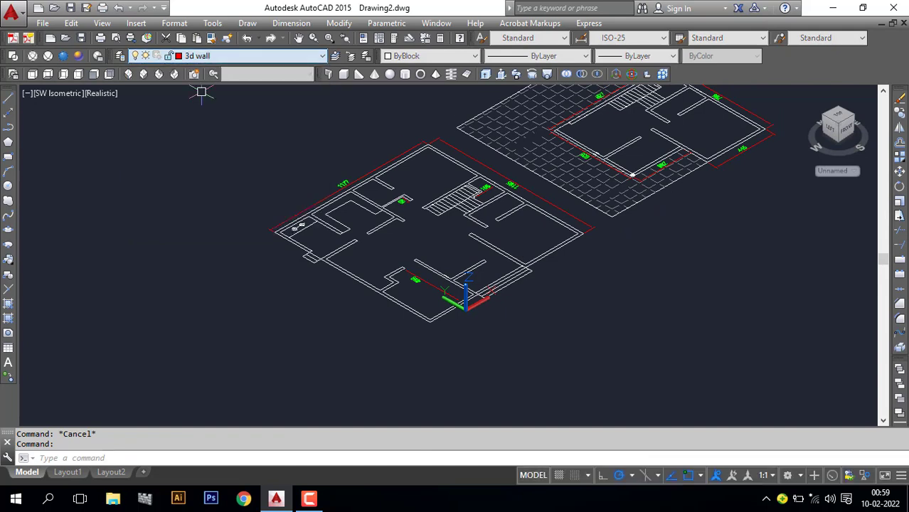
Step: Presspull the wall area at the ground-floor plan's front corner, beside the 436 dimension, to a height of 300
left_click(203, 370)
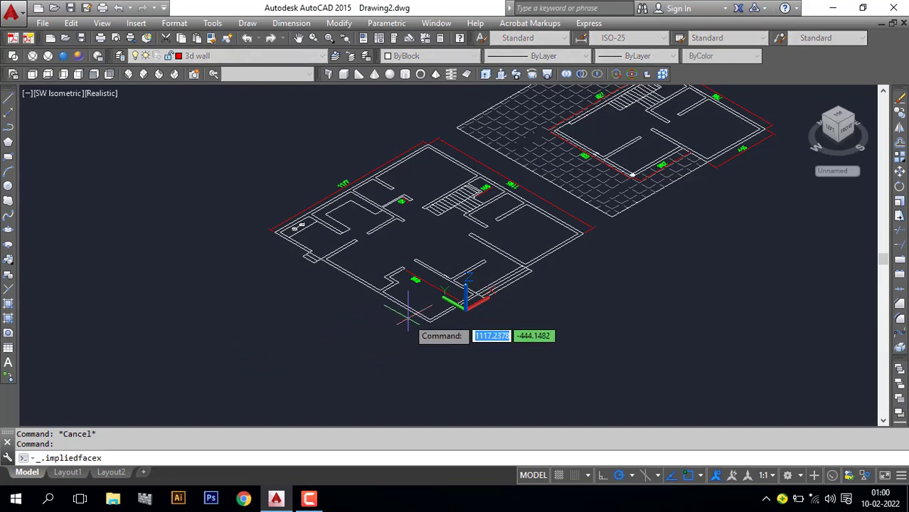
scroll(435, 321, "up", 2)
scroll(435, 321, "up", 2)
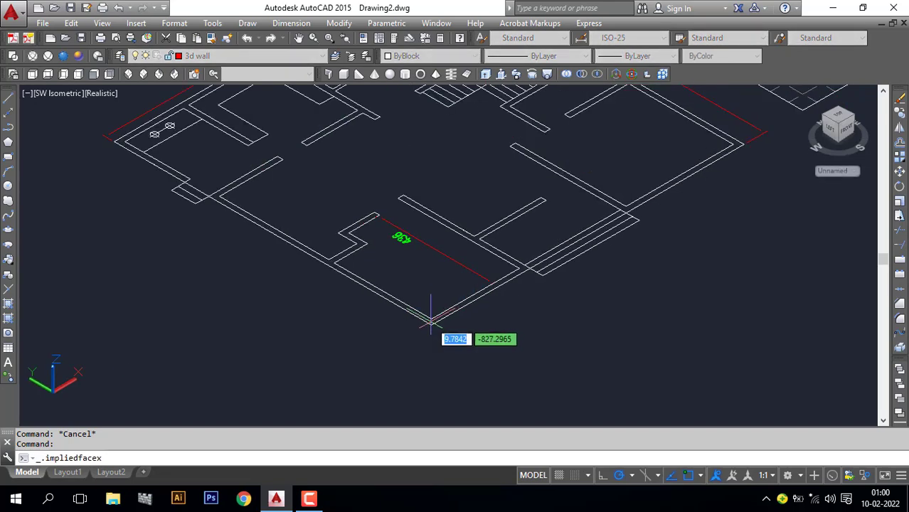
left_click(432, 320)
scroll(432, 320, "down", 4)
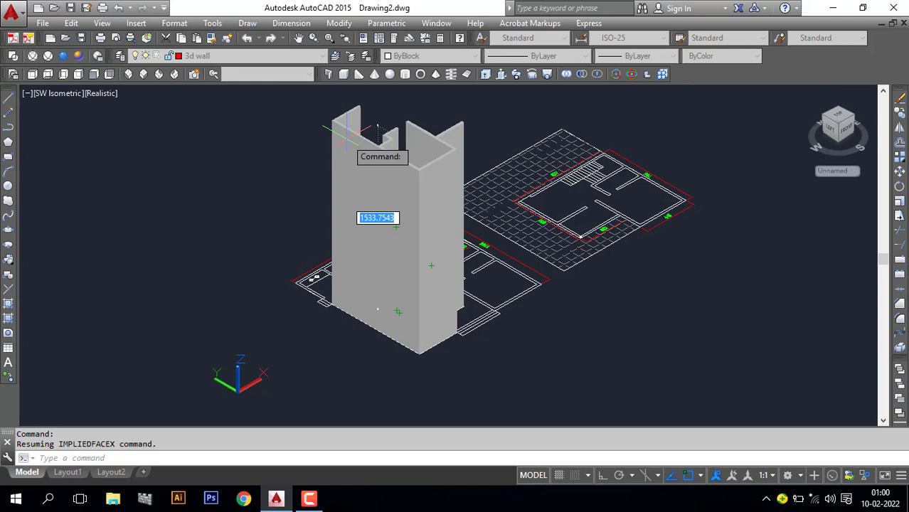
type("300")
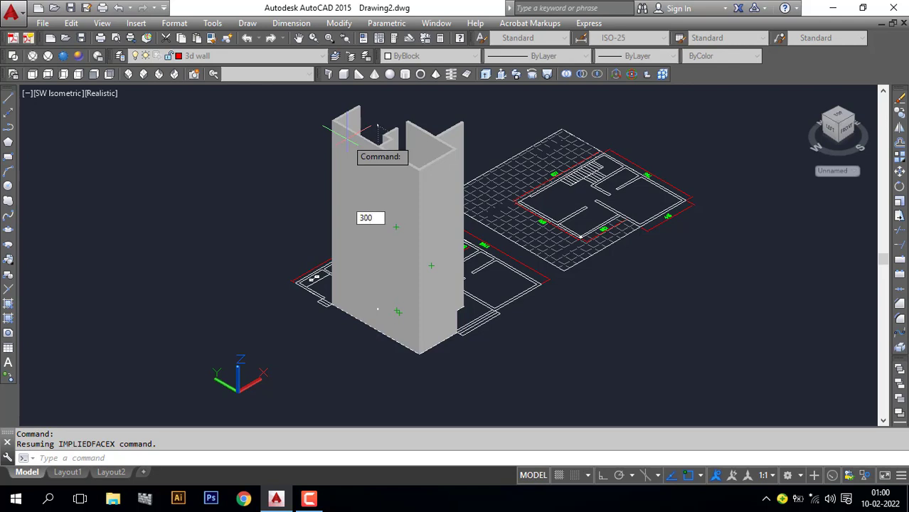
key("Return")
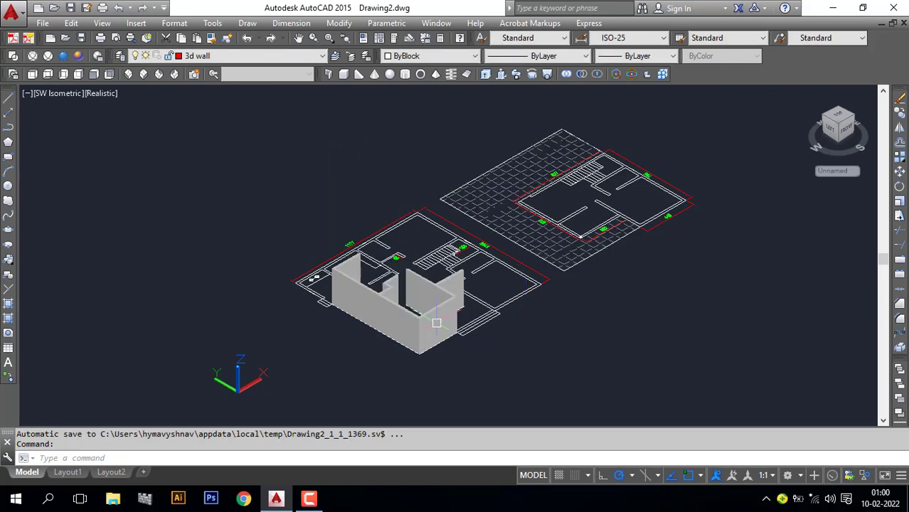
Step: Presspull the connected wall area on the opposite, staircase side of the ground-floor plan to a height of 300
middle_click_drag(545, 344, 404, 311, "shift")
key("Escape")
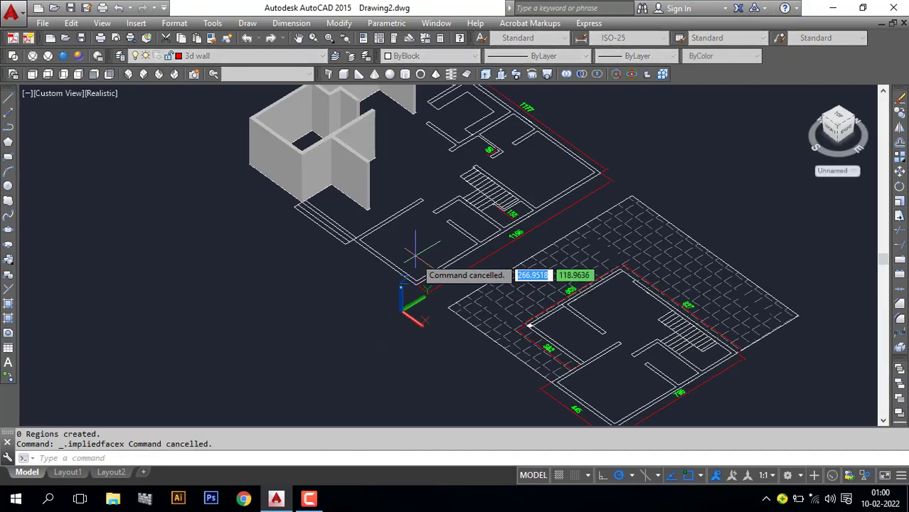
scroll(375, 365, "up", 4)
scroll(375, 365, "down", 4)
left_click(370, 364)
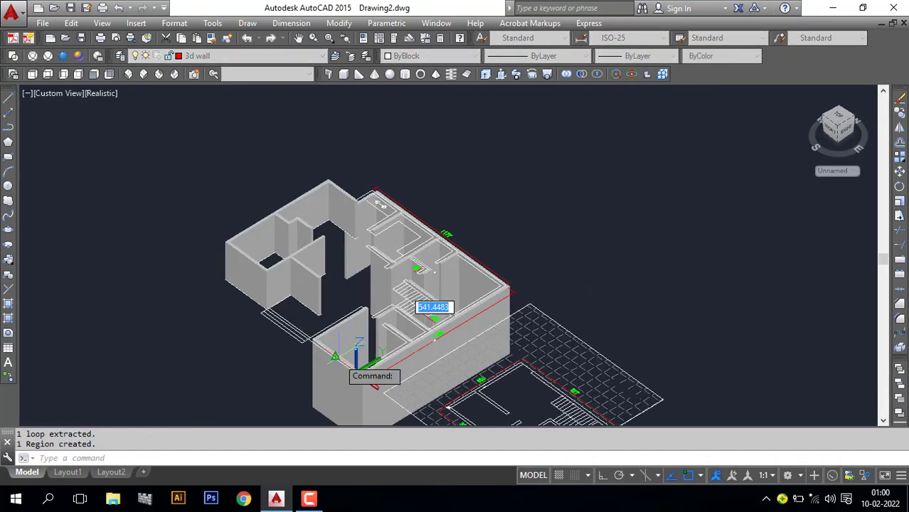
type("300")
key("Return")
Step: Presspull the wall area at the outer corner of the second floor plan, between the 445 and 795 dimensions, to a height of 300
scroll(566, 367, "up", 5)
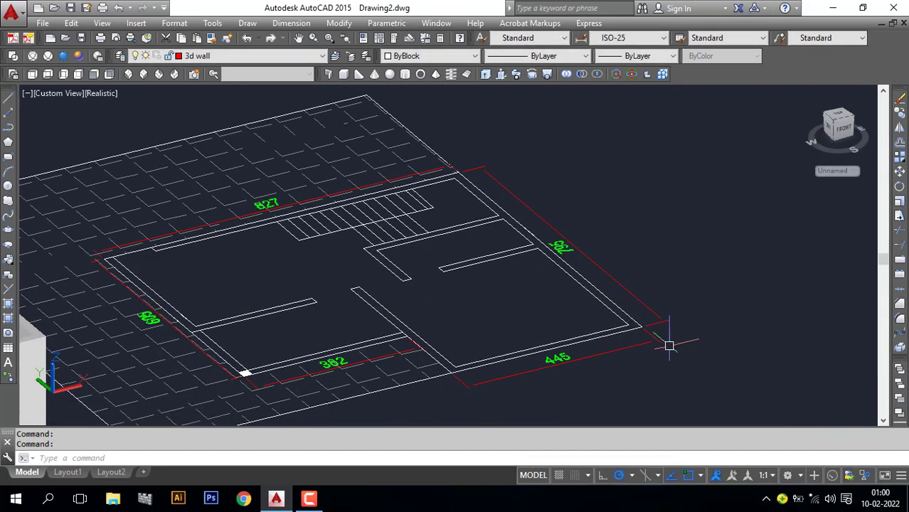
left_click(666, 343)
left_click(641, 298)
type("300")
key("Return")
key("space")
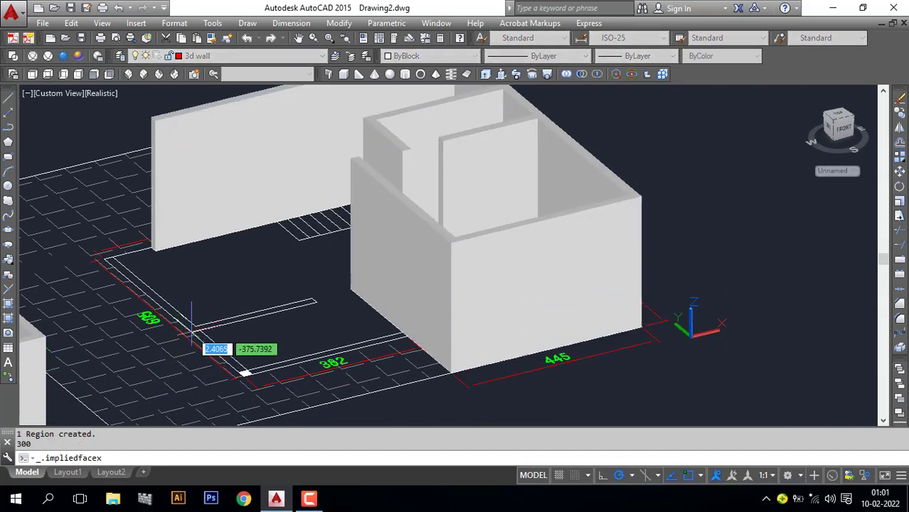
Step: Presspull the remaining wall area of the second floor plan, beside the 382 dimension, to a height of 300
left_click(195, 334)
type("300")
key("Return")
Step: Switch to the Front view with the walls of both floors in sight
scroll(432, 372, "down", 5)
middle_click_drag(383, 369, 436, 382, "shift")
scroll(436, 382, "up", 5)
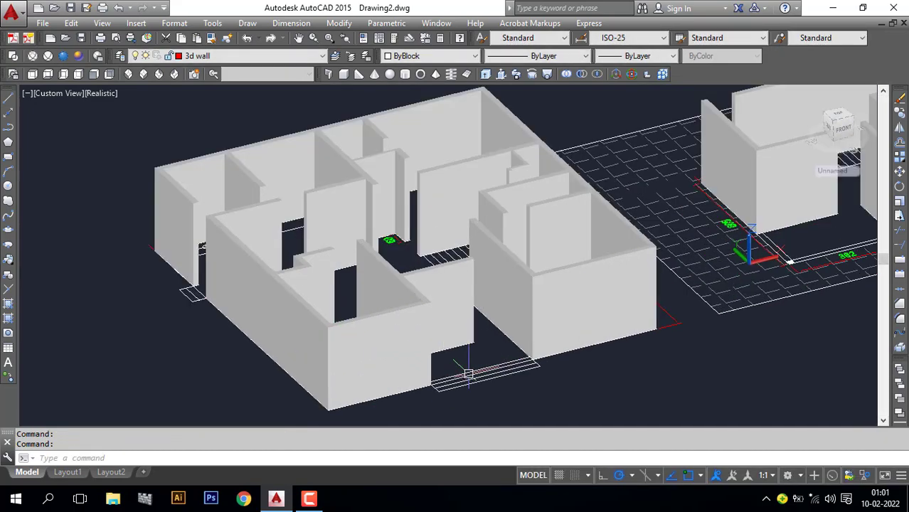
middle_click_drag(535, 367, 457, 347, "shift")
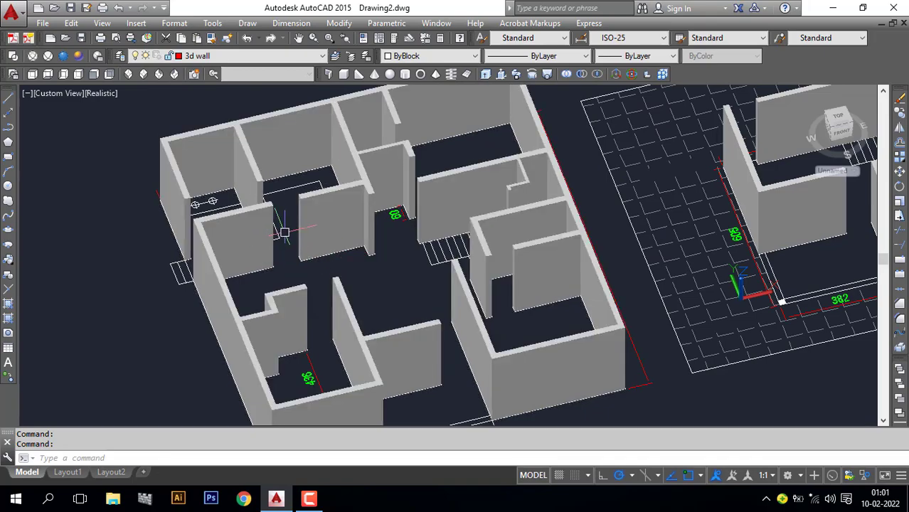
scroll(411, 312, "down", 3)
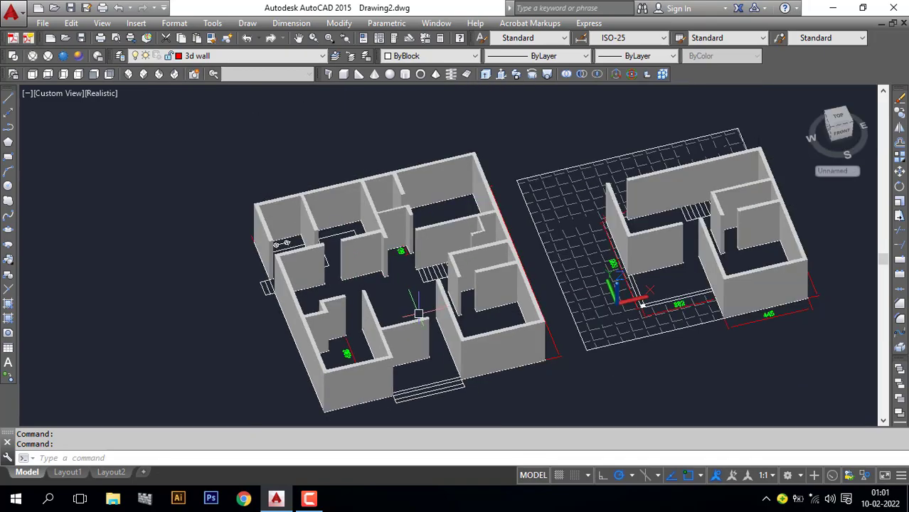
middle_click_drag(420, 310, 220, 121, "shift")
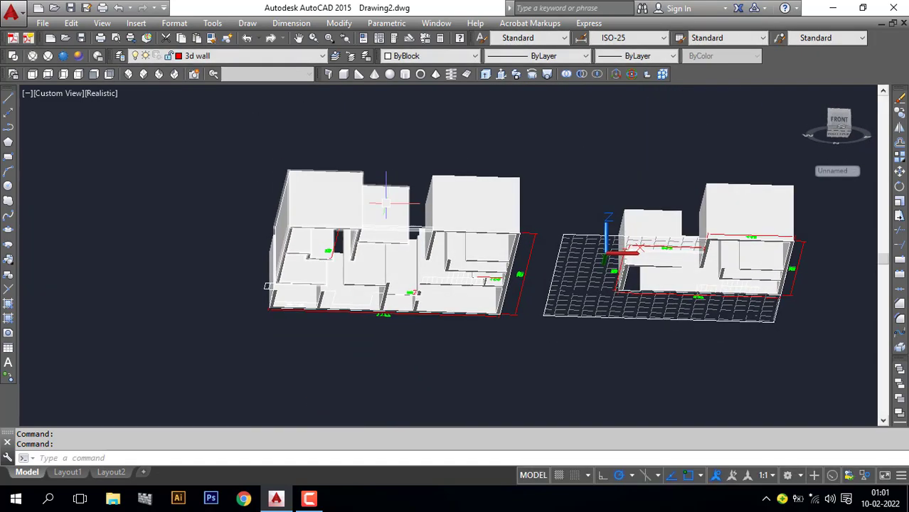
left_click(99, 74)
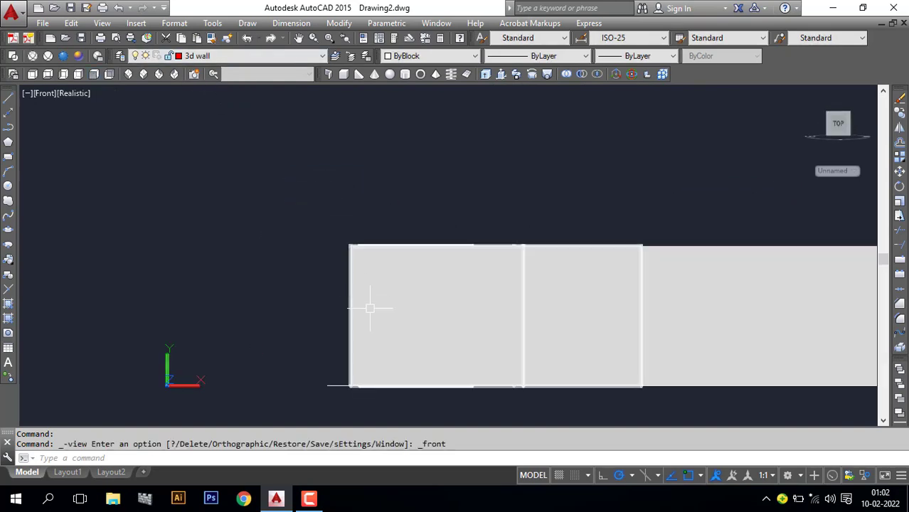
left_click(369, 308)
scroll(381, 371, "down", 2)
scroll(587, 295, "up", 2)
key("Escape")
middle_click_drag(587, 295, 581, 273)
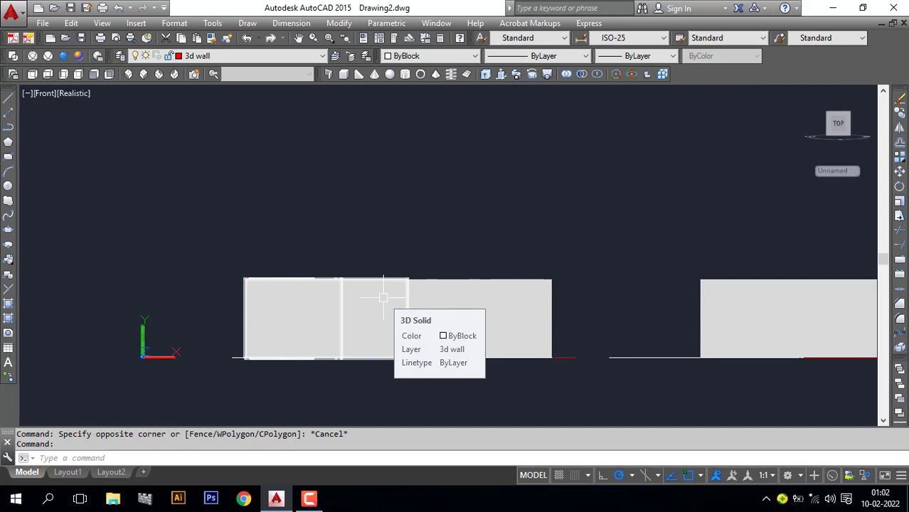
Step: Union the two ground-floor wall solids into a single solid
type("UNI")
key("Return")
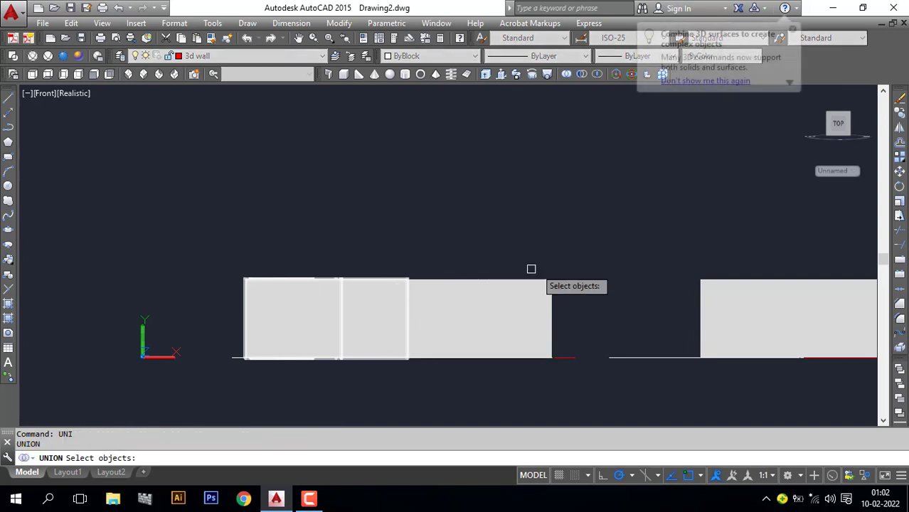
left_click(601, 247)
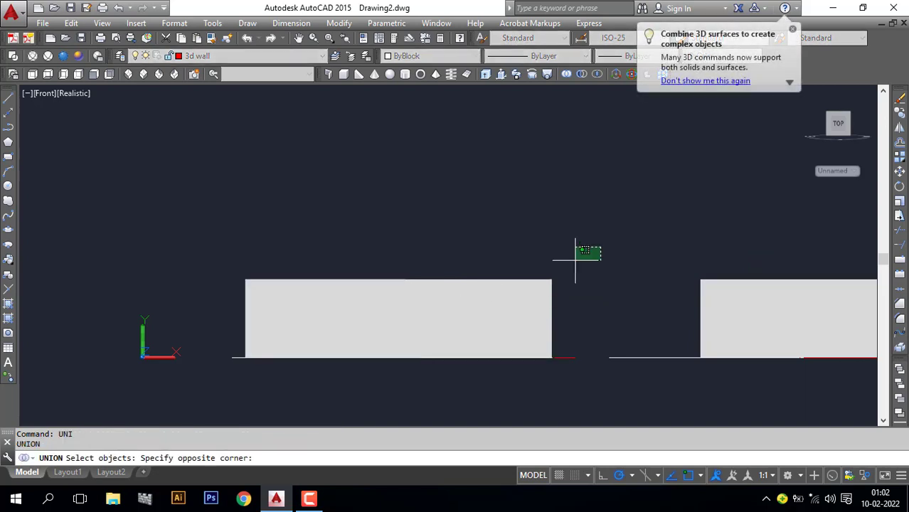
left_click(206, 329)
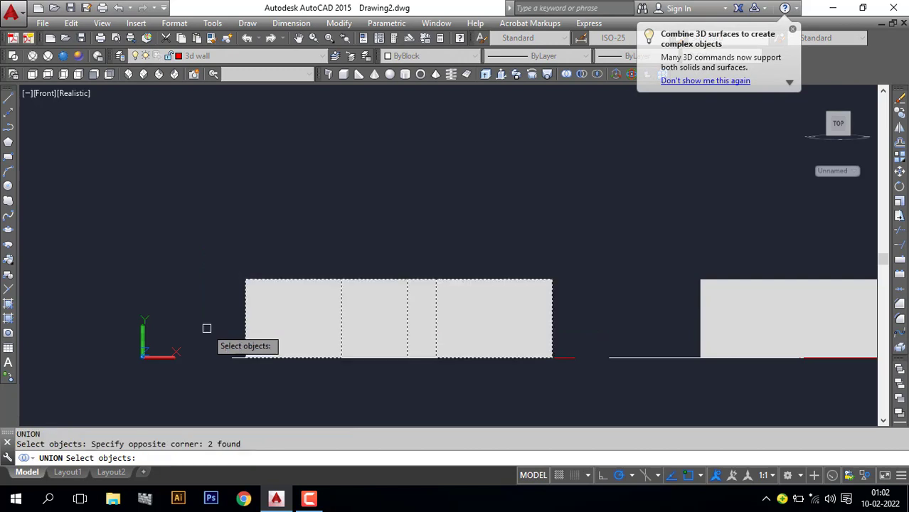
key("Return")
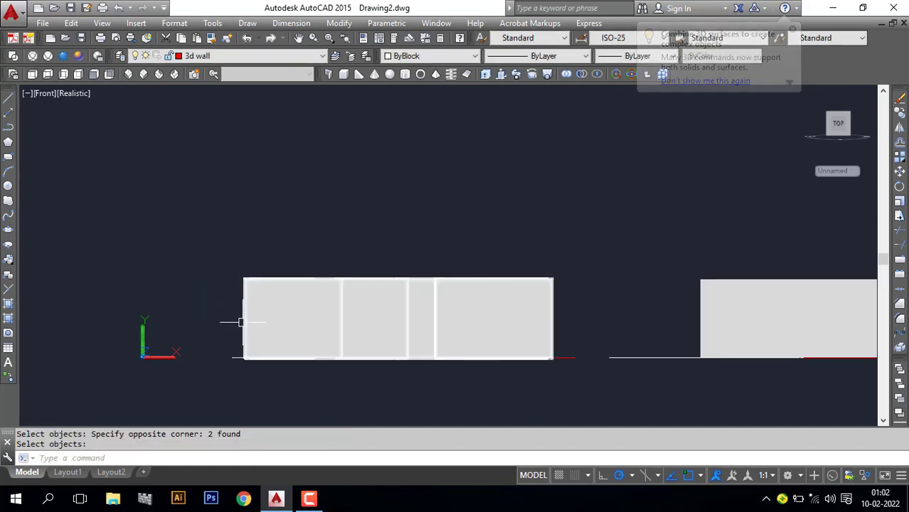
Step: Draw a reference line 210 up from the outer end of the ground-floor base line, continuing about 314 horizontally away from the walls
type("l")
key("Return")
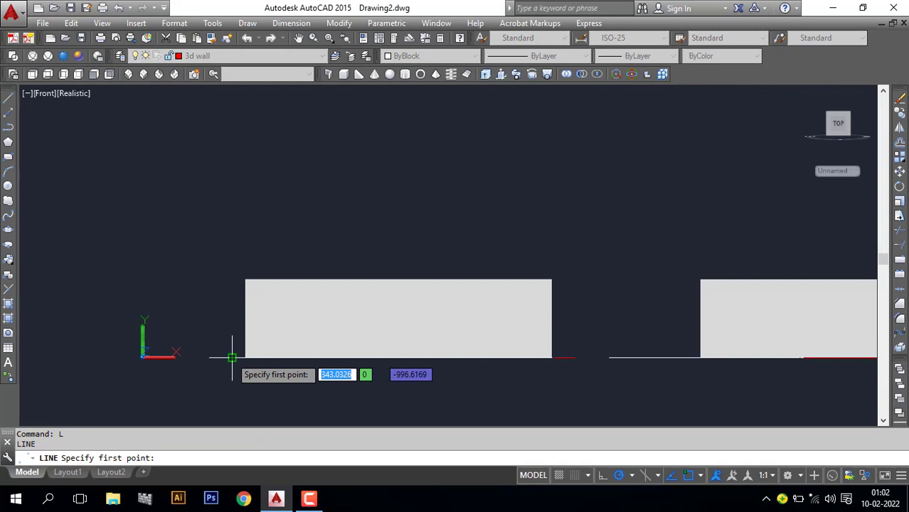
left_click(232, 357)
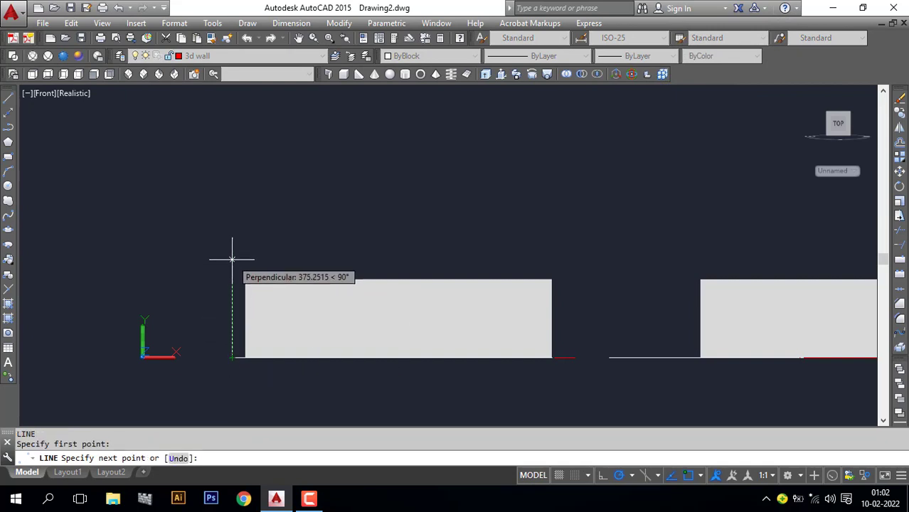
type("210")
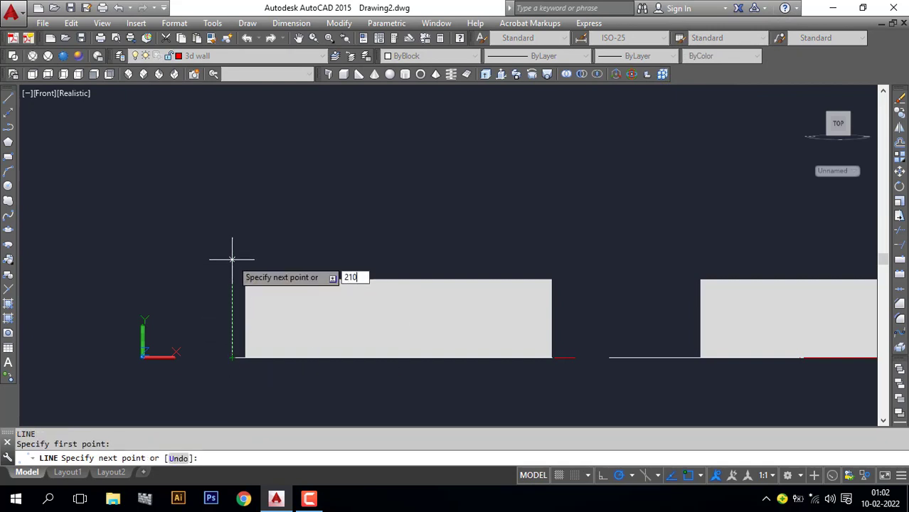
key("Return")
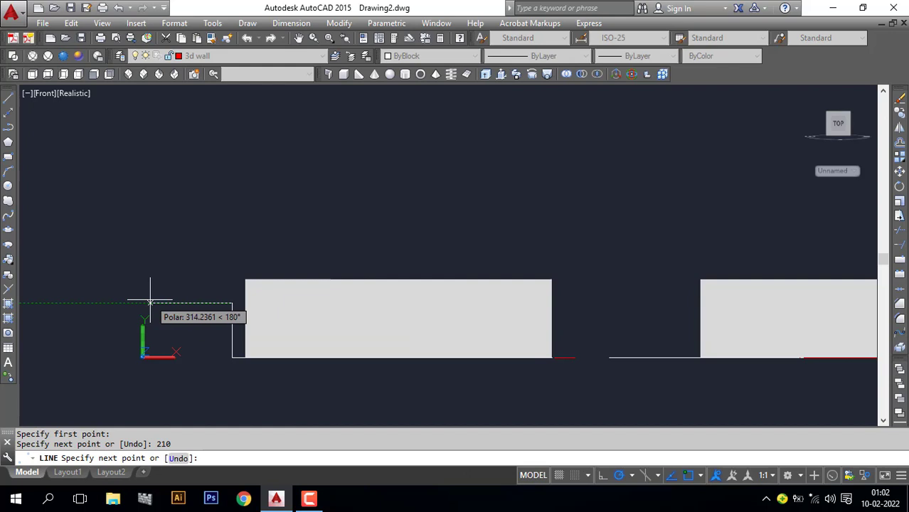
left_click(150, 303)
key("Return")
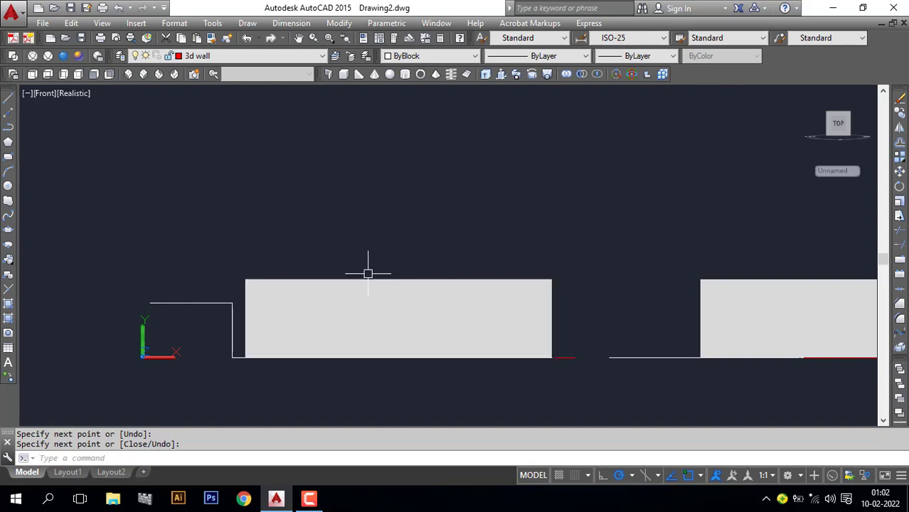
key("Return")
Step: Slice the ground-floor wall solid along the horizontal reference line at height 210, keeping both sides
middle_click_drag(572, 318, 482, 313)
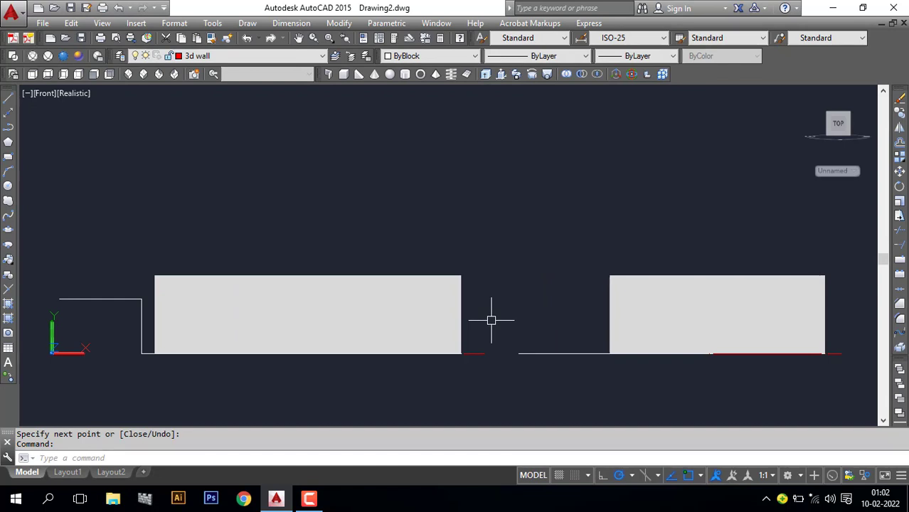
type("slice")
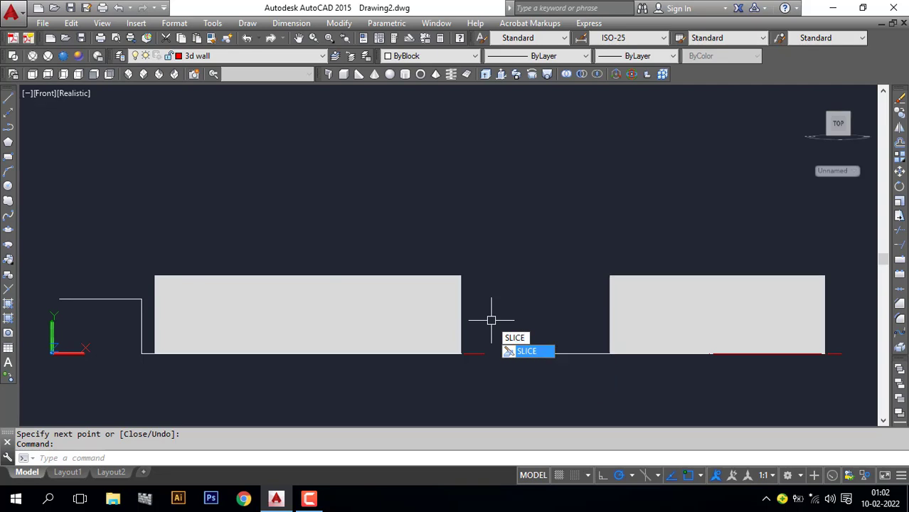
key("Return")
left_click(305, 294)
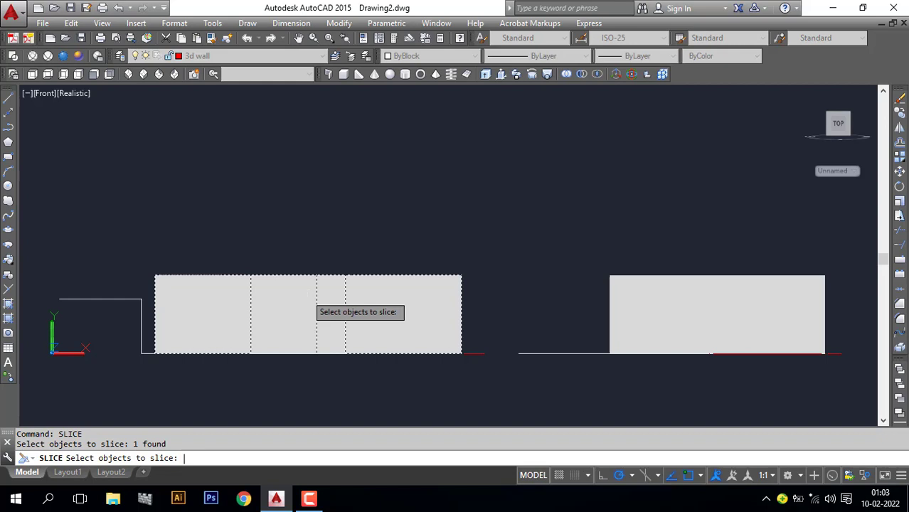
key("Return")
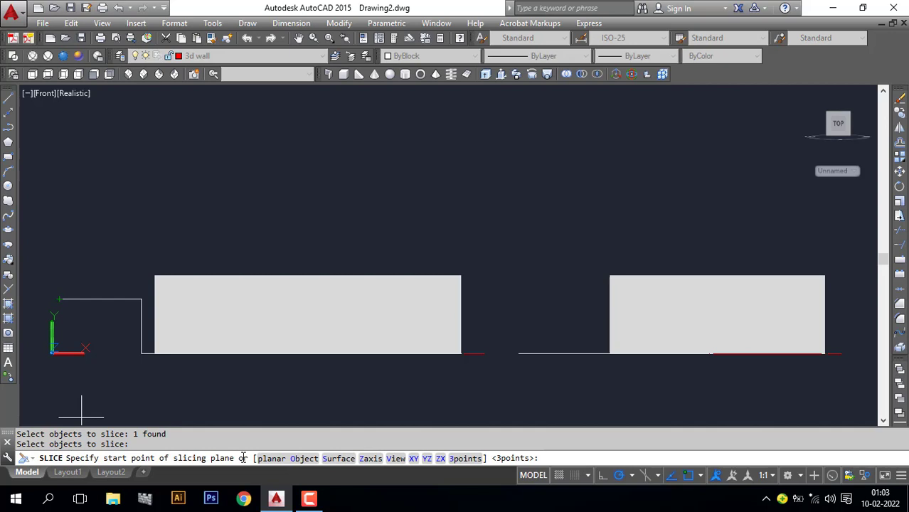
left_click(59, 299)
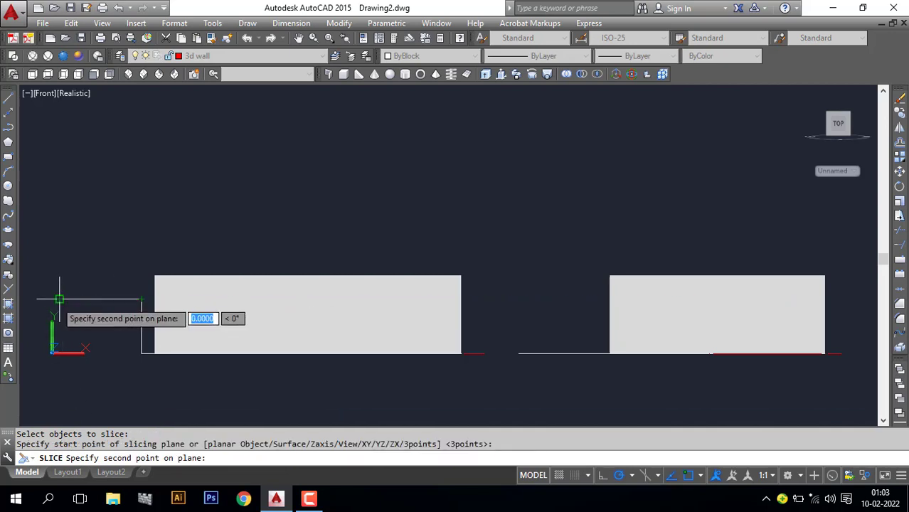
left_click(141, 299)
key("Return")
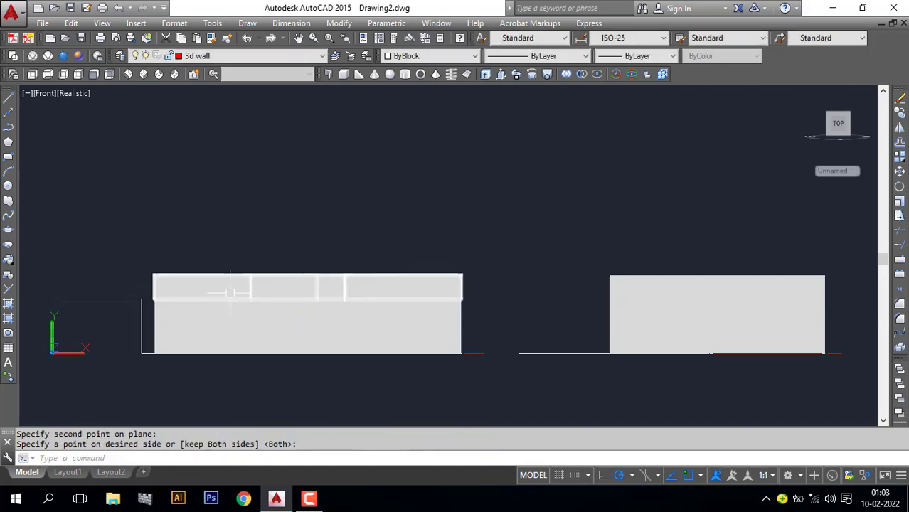
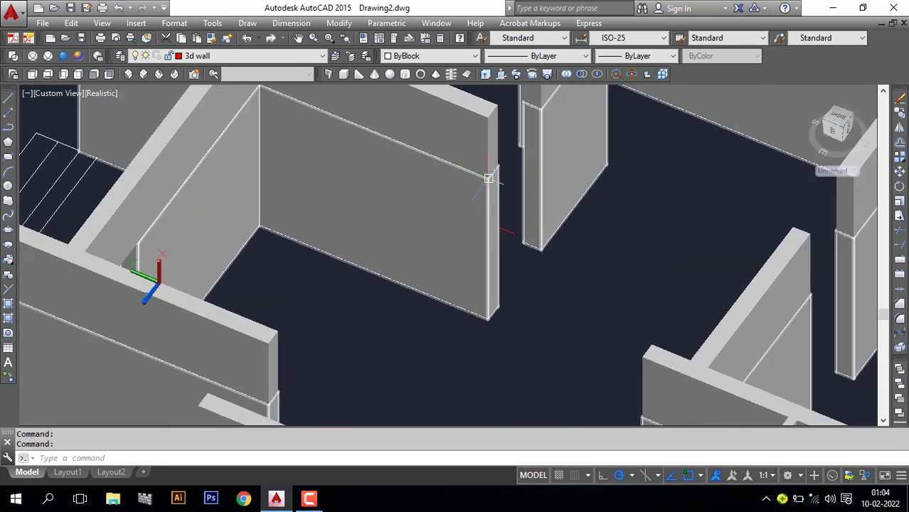
Step: Presspull the sliced upper end faces of the ground floor's interior walls across the first doorways to the facing walls
left_click(496, 152)
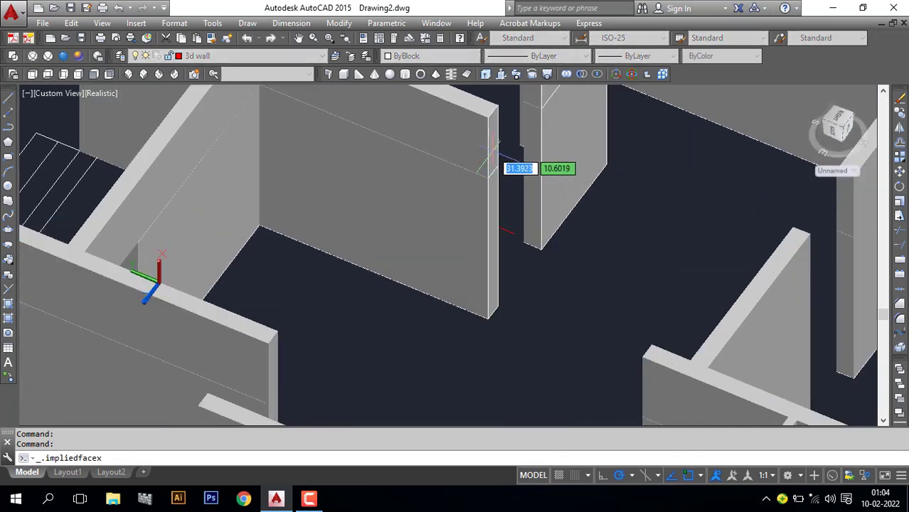
scroll(495, 152, "down", 4)
middle_click_drag(538, 244, 538, 264, "shift")
middle_click_drag(644, 274, 700, 284, "shift")
middle_click_drag(623, 301, 302, 226, "shift")
scroll(537, 359, "up", 5)
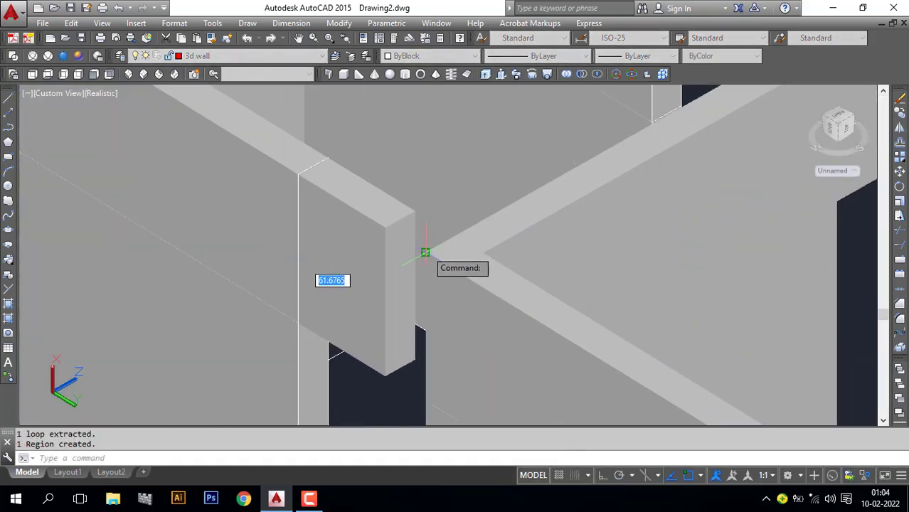
Step: Presspull the upper wall end facing the small square room's corner to close the gap above that doorway
scroll(425, 252, "down", 3)
scroll(524, 265, "up", 3)
scroll(628, 305, "down", 3)
middle_click_drag(628, 304, 726, 300, "shift")
scroll(614, 377, "up", 4)
middle_click_drag(760, 252, 400, 309, "shift")
scroll(367, 334, "up", 2)
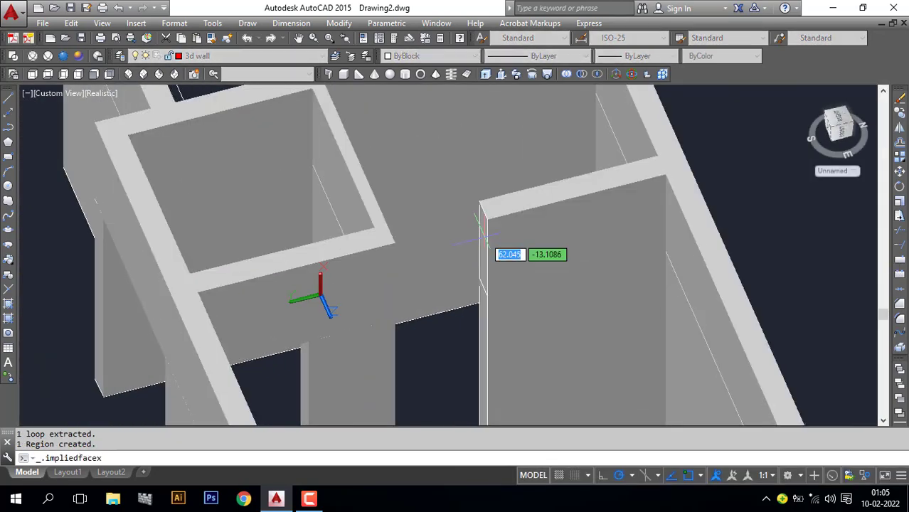
Step: Presspull the stepped wall's upper end face across the doorway to the long interior wall
scroll(462, 278, "down", 3)
middle_click_drag(462, 278, 336, 305, "shift")
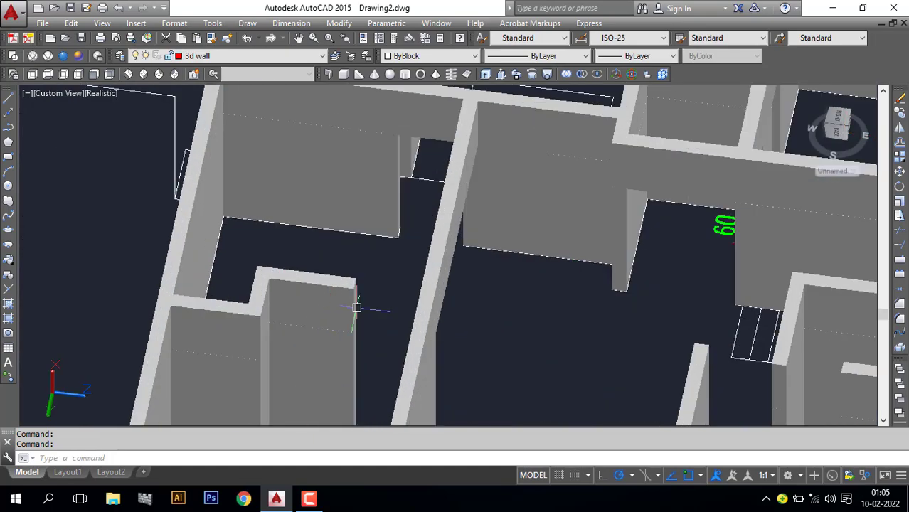
scroll(336, 304, "up", 5)
left_click(304, 247)
scroll(411, 346, "down", 6)
scroll(411, 347, "down", 2)
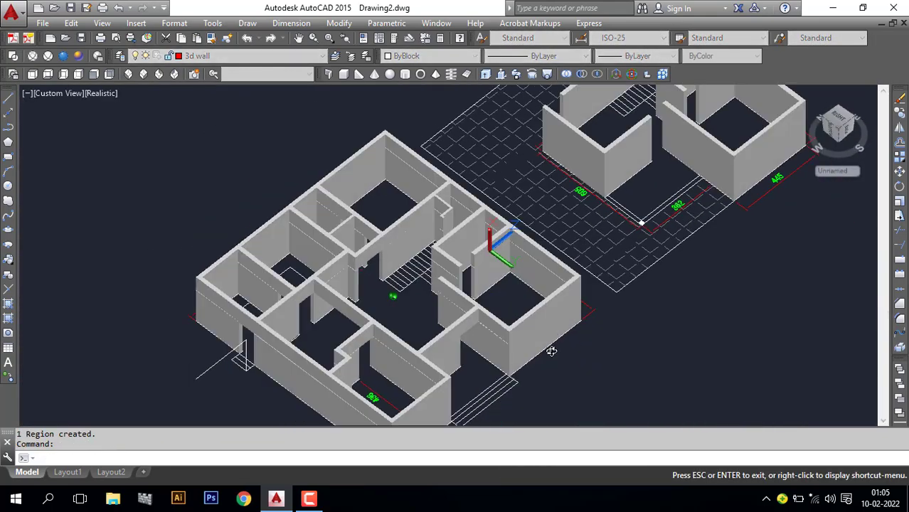
Step: Presspull the upper end face of the partition near the staircase to bridge the last ground-floor doorway
scroll(416, 233, "up", 8)
scroll(545, 288, "down", 8)
scroll(468, 261, "up", 6)
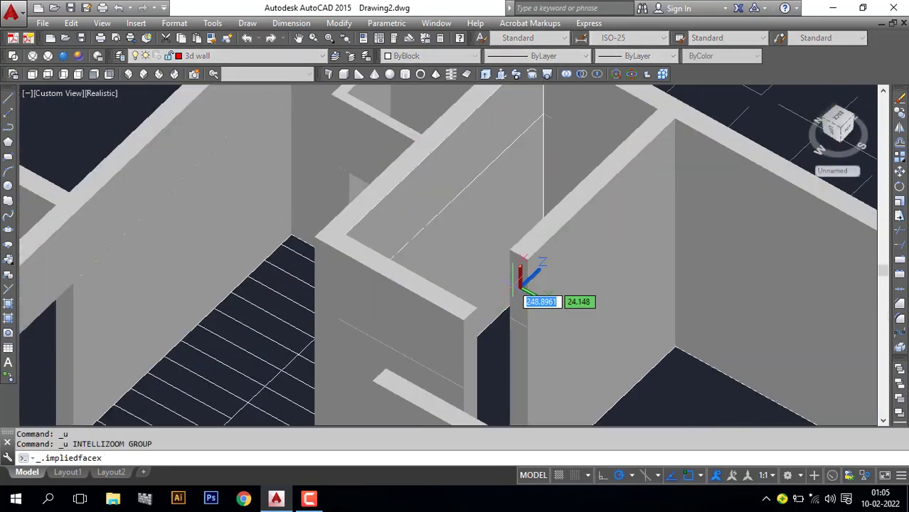
scroll(389, 379, "down", 6)
middle_click_drag(389, 379, 376, 341, "shift")
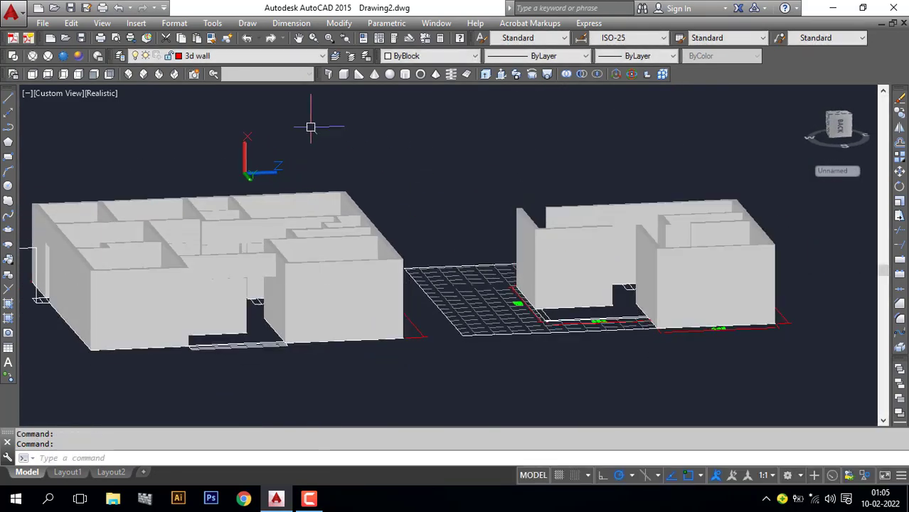
Step: Return to the Front view and union the second floor's two wall solids into one
left_click(94, 75)
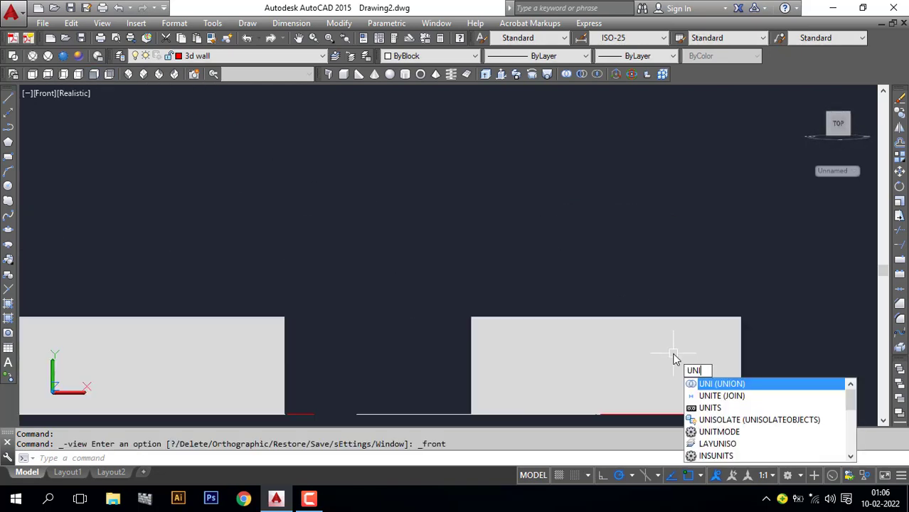
key("Return")
left_click(785, 320)
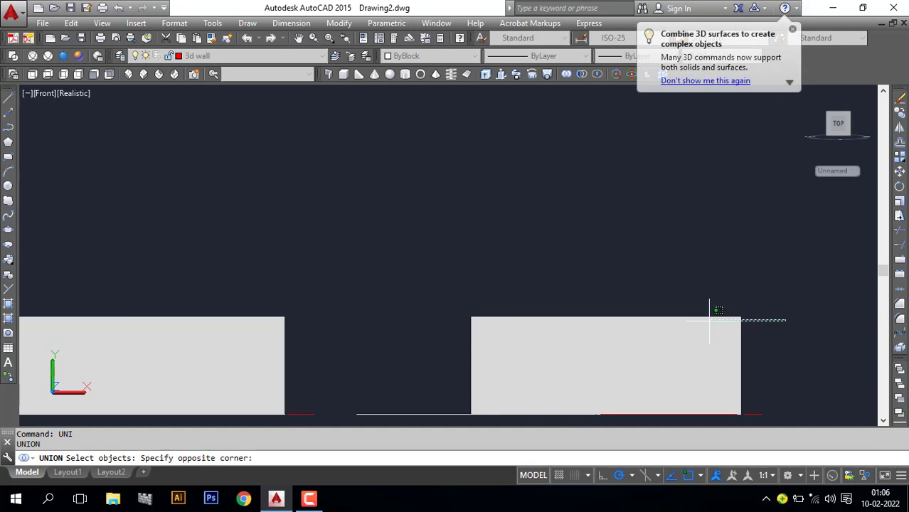
left_click(460, 338)
key("Return")
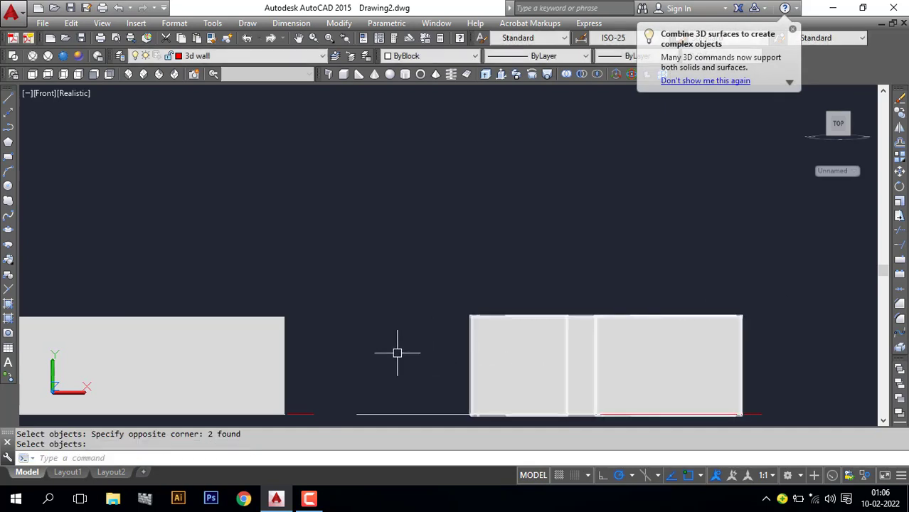
Step: Slice the second floor's wall solid along the reference line's horizontal top segment, keeping both sides
middle_click_drag(350, 366, 523, 304)
scroll(405, 338, "down", 2)
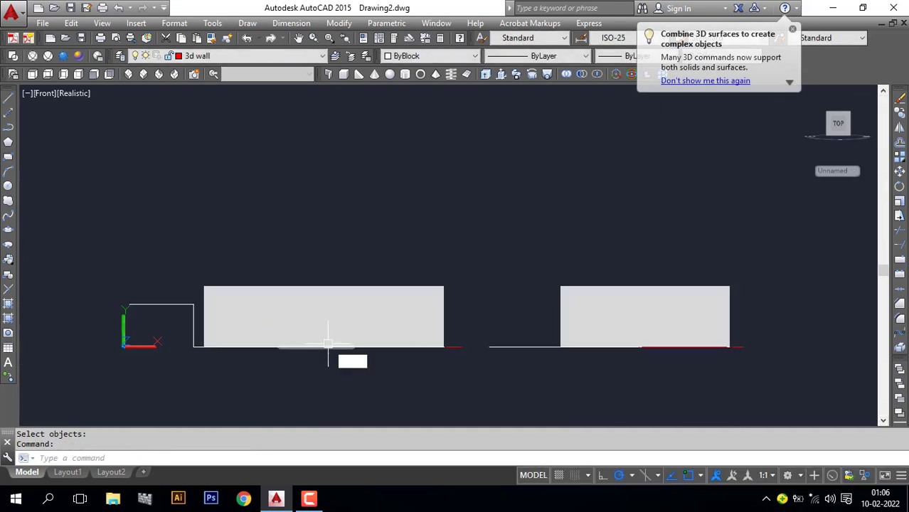
type("sli")
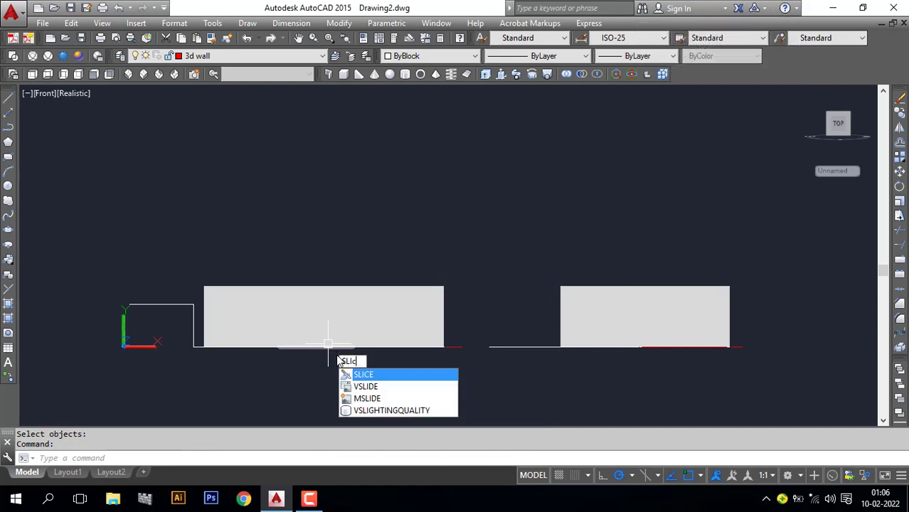
type("c")
key("Return")
left_click(626, 300)
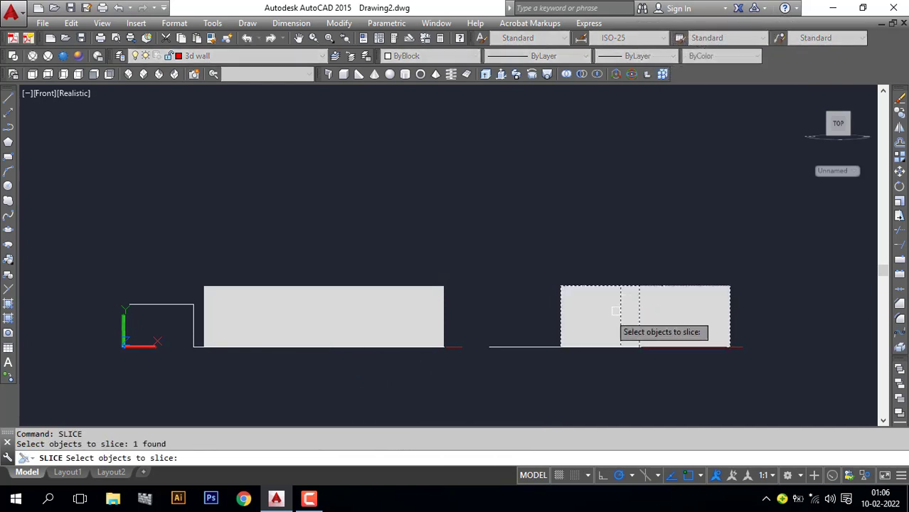
key("Return")
left_click(129, 304)
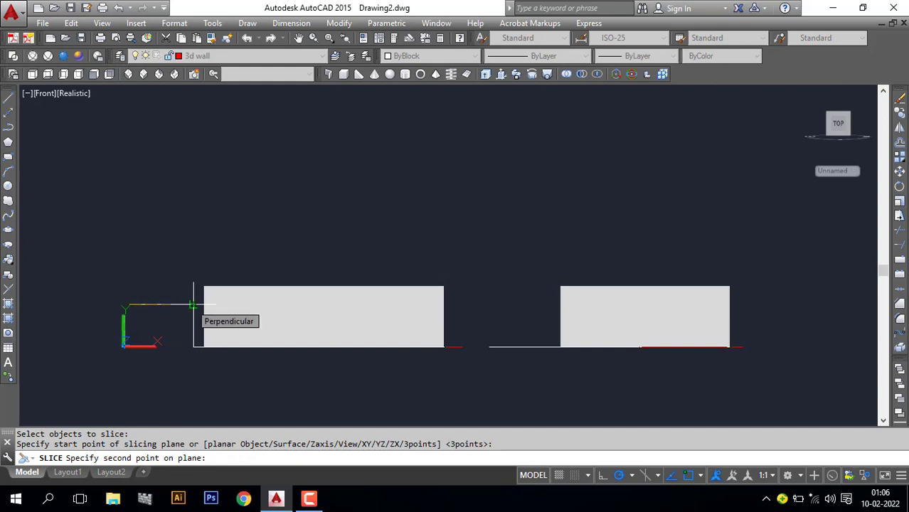
left_click(192, 306)
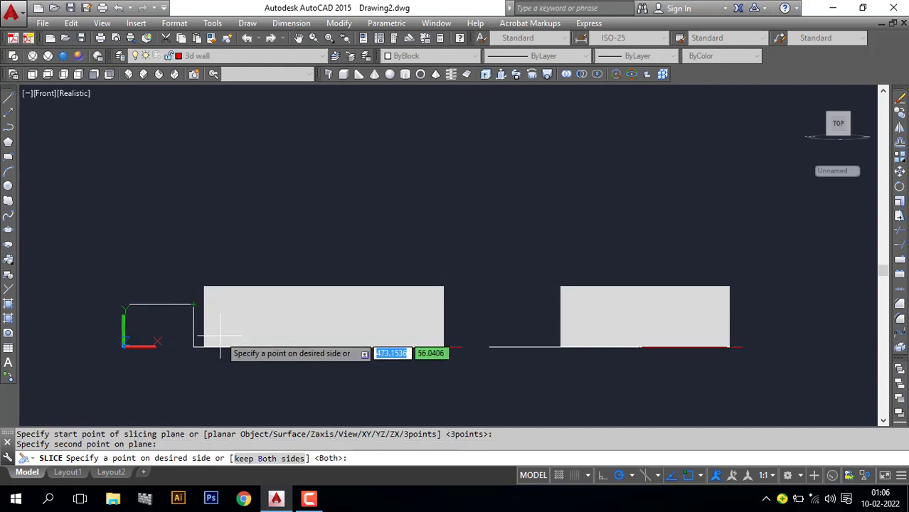
key("Return")
Step: Orbit around the second floor and presspull the upper wall faces to close the gaps above its doorways
middle_click_drag(605, 304, 502, 341, "shift")
scroll(617, 284, "up", 5)
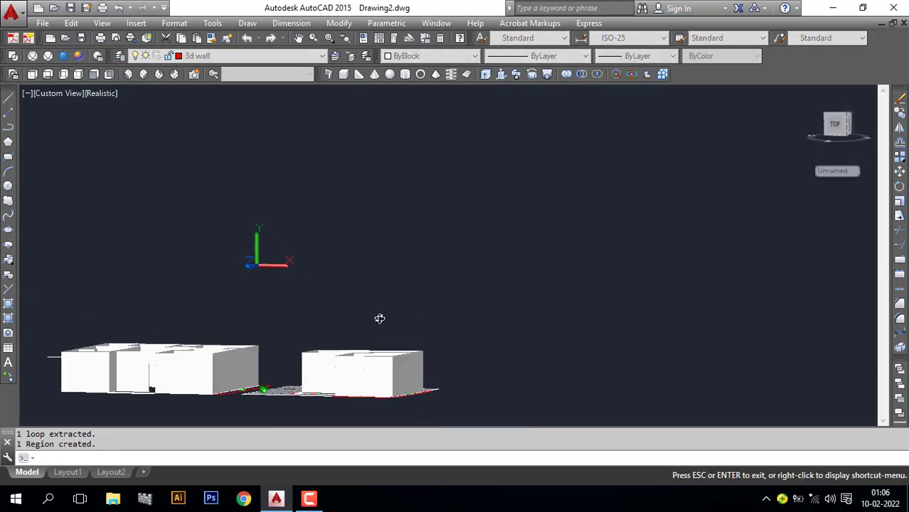
middle_click_drag(379, 319, 435, 337, "shift")
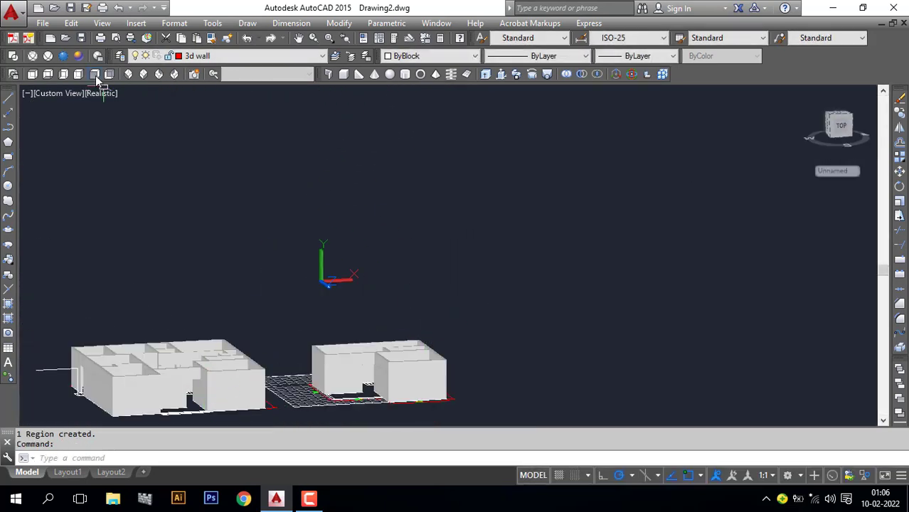
Step: Return to the Front view and union the ground floor's upper and lower wall solids
left_click(96, 77)
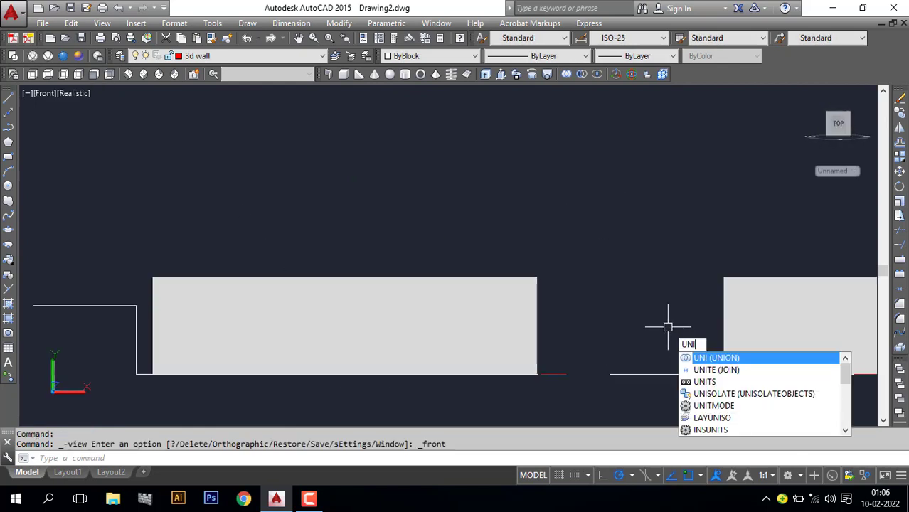
key("Return")
left_click(578, 254)
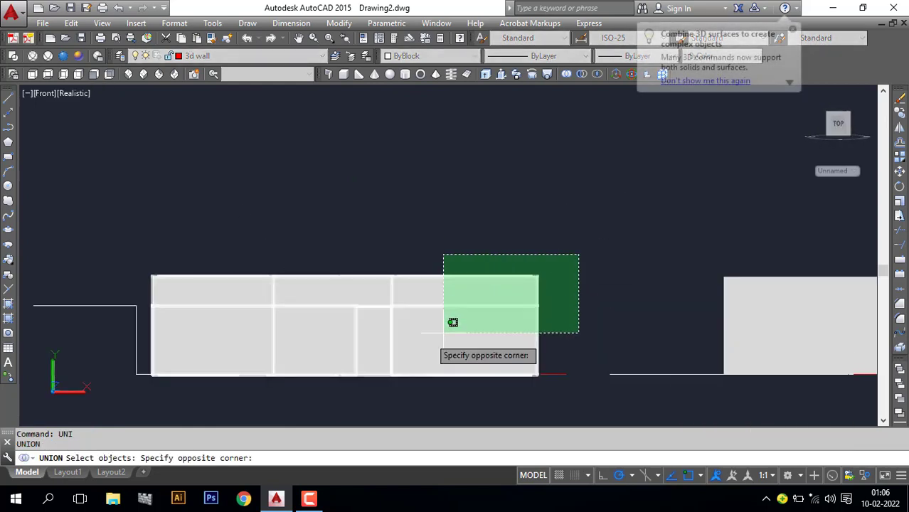
left_click(376, 313)
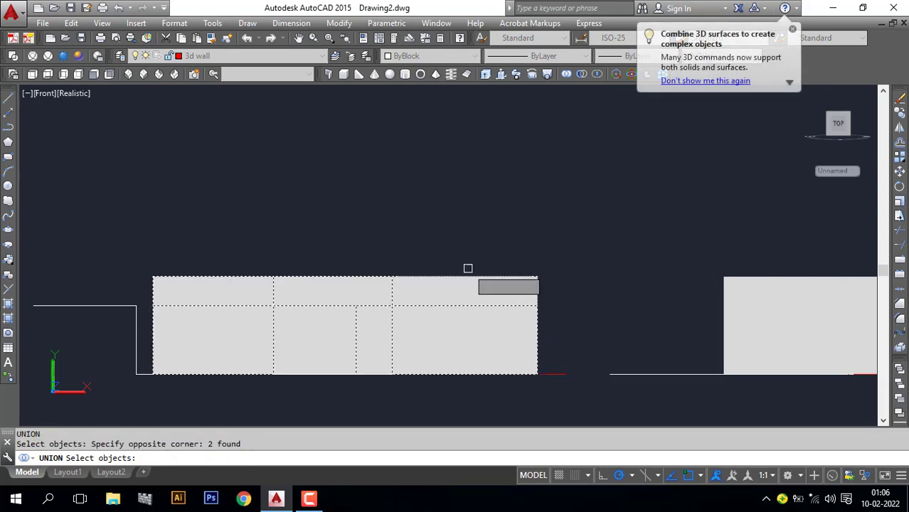
key("Return")
Step: Union the second floor's upper and lower wall solids into one
middle_click_drag(627, 347, 432, 345)
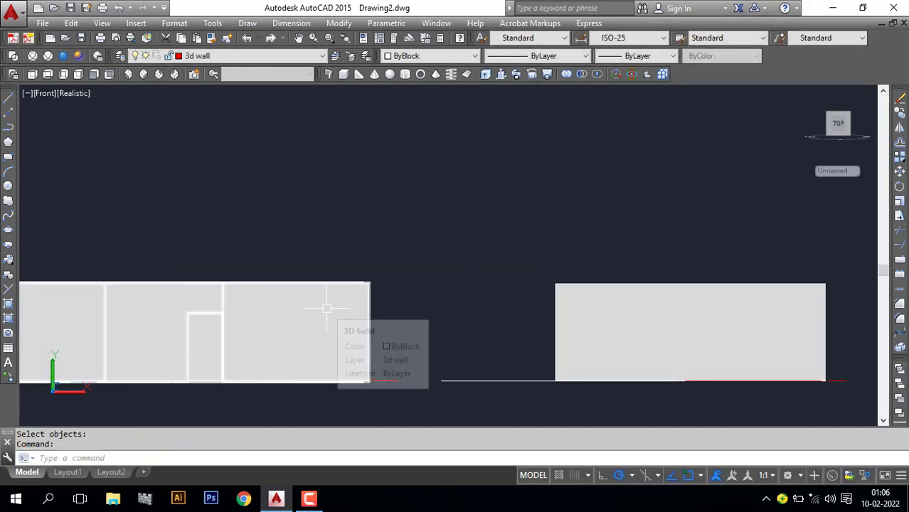
scroll(334, 316, "down", 1)
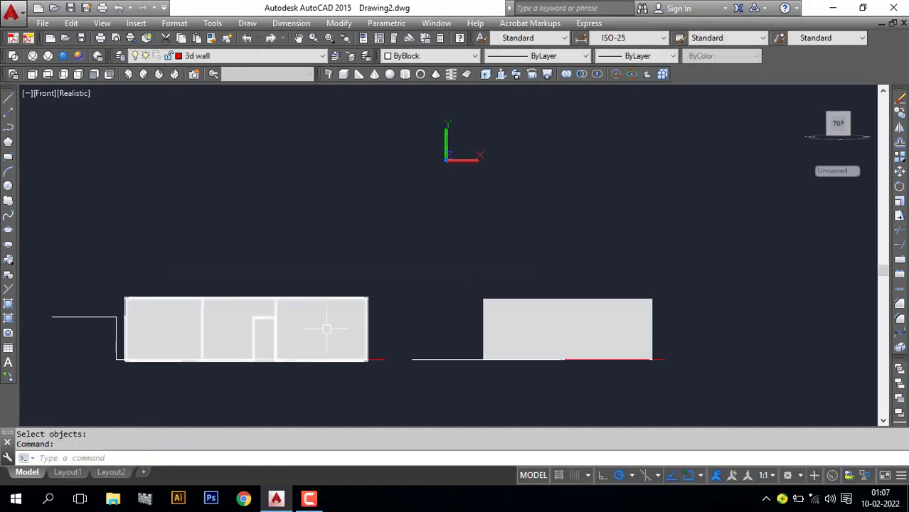
type("UNI")
key("Return")
left_click(684, 287)
left_click(430, 307)
key("Return")
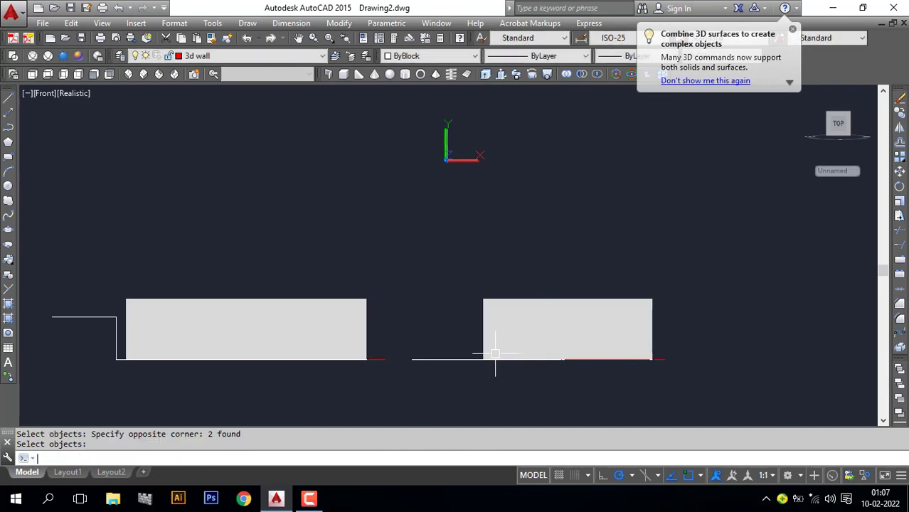
Step: Examine both floors' joined walls in 3D and the second floor's balcony outline near the 382 dimension
scroll(484, 360, "down", 3)
middle_click_drag(465, 355, 631, 367, "shift")
scroll(508, 356, "up", 5)
scroll(555, 360, "down", 6)
scroll(578, 238, "up", 5)
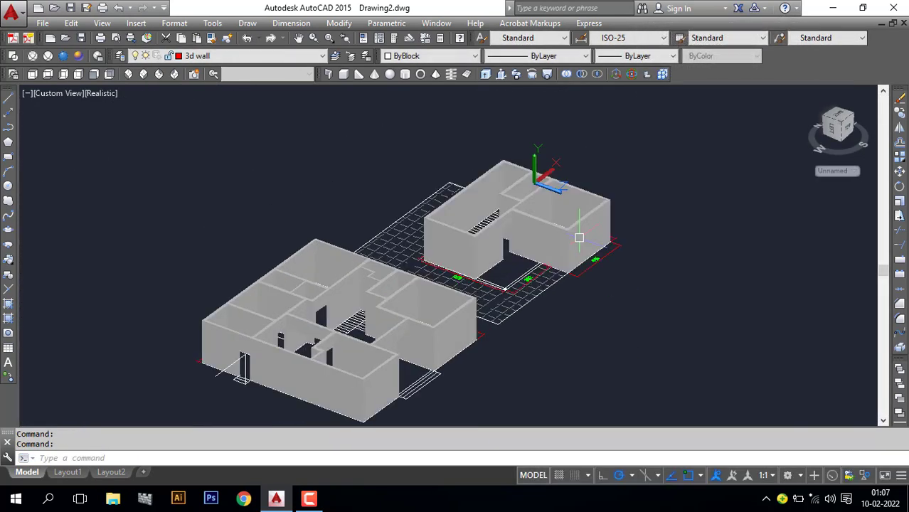
scroll(473, 295, "down", 5)
middle_click_drag(518, 320, 483, 295, "shift")
scroll(483, 294, "up", 3)
scroll(434, 329, "up", 5)
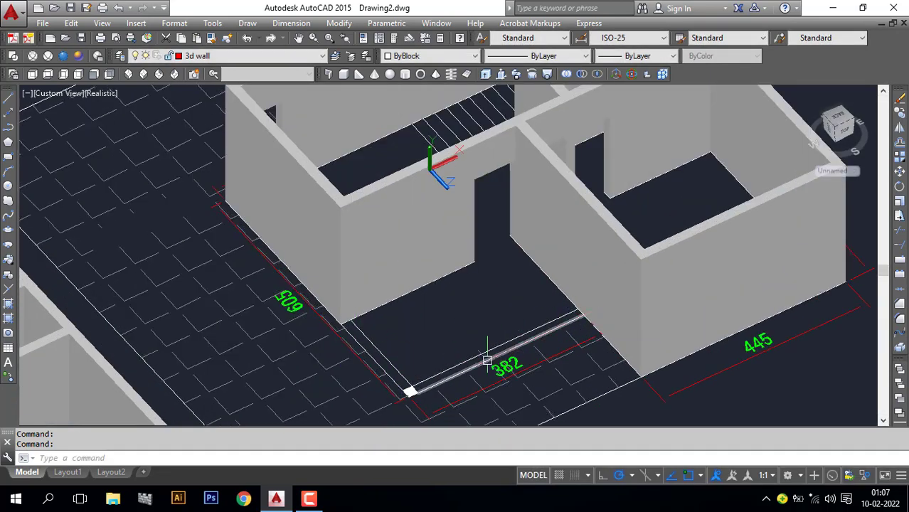
scroll(390, 331, "up", 4)
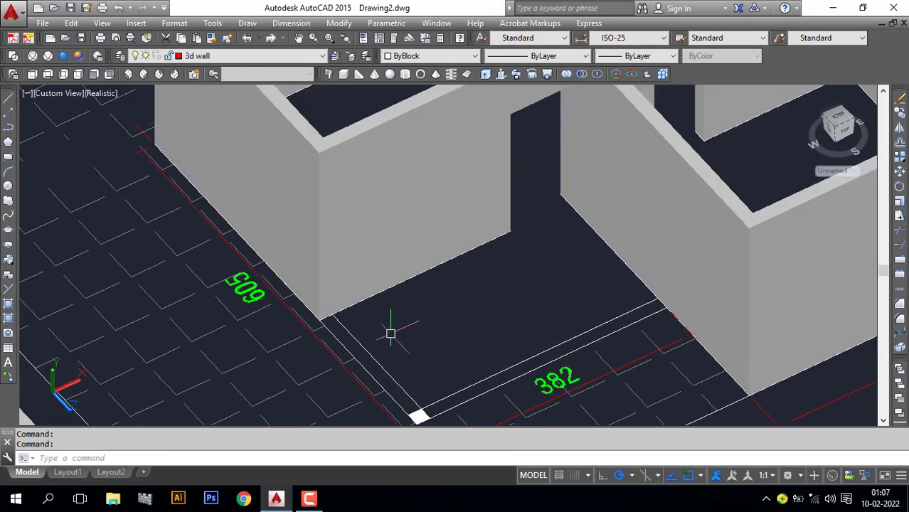
scroll(391, 331, "down", 5)
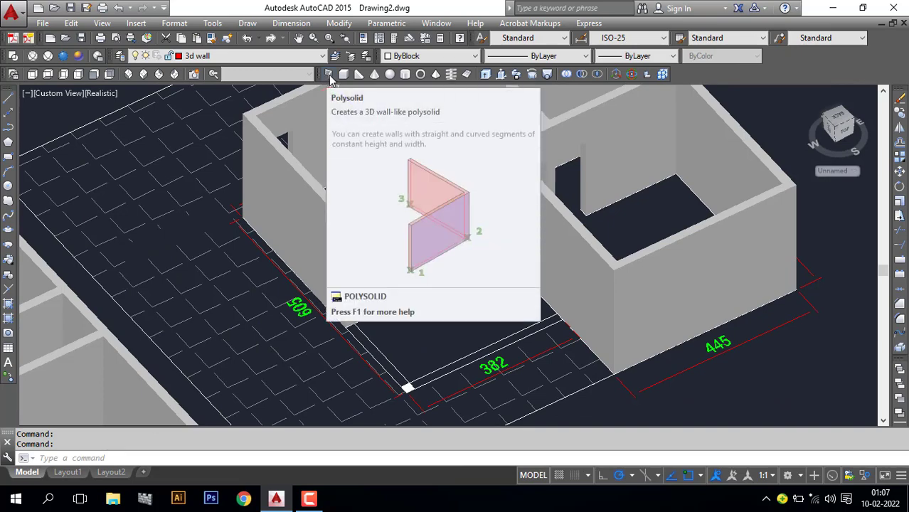
left_click(248, 23)
mouse_move(271, 39)
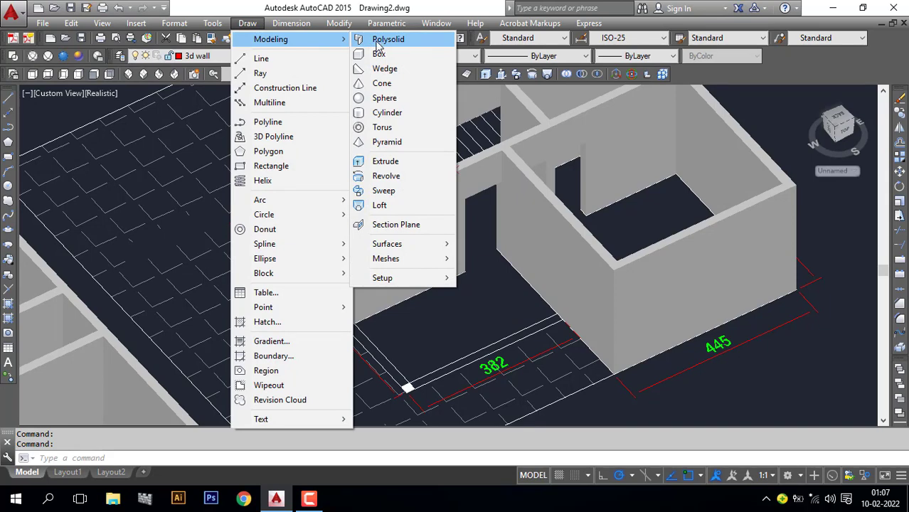
key("Escape")
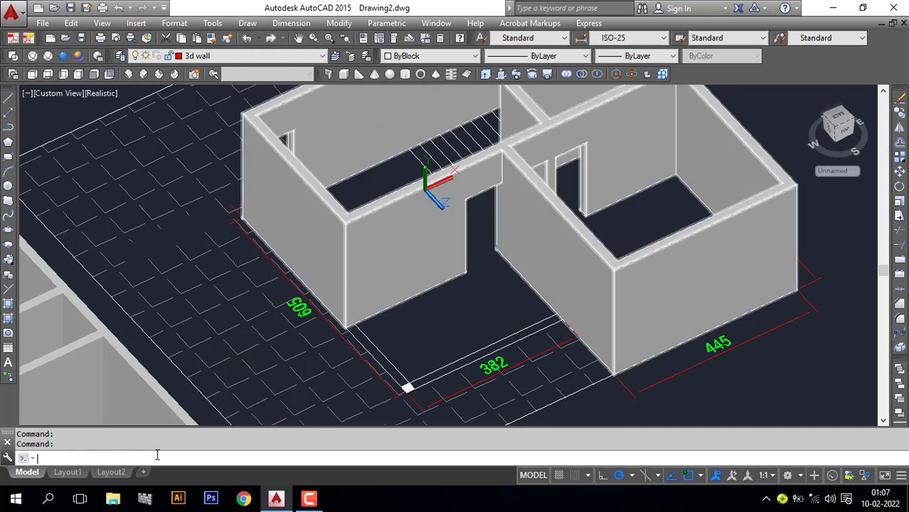
type("poly")
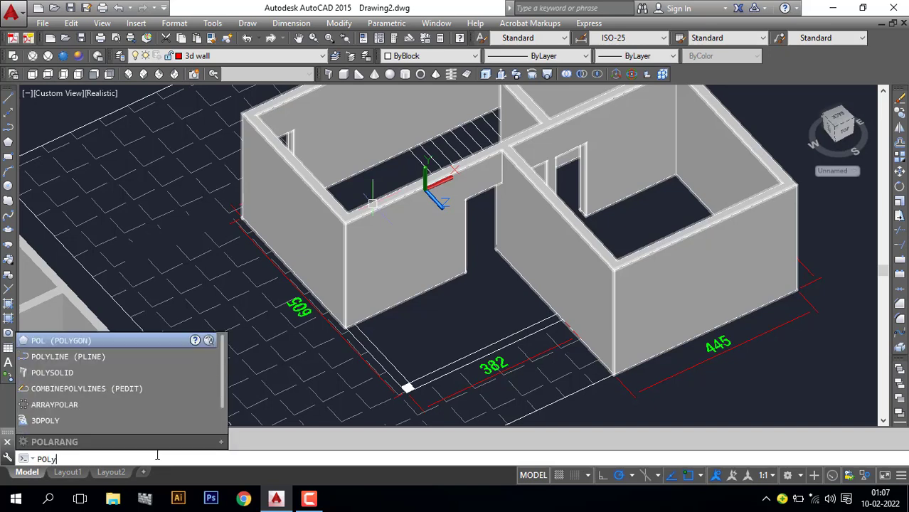
type("so")
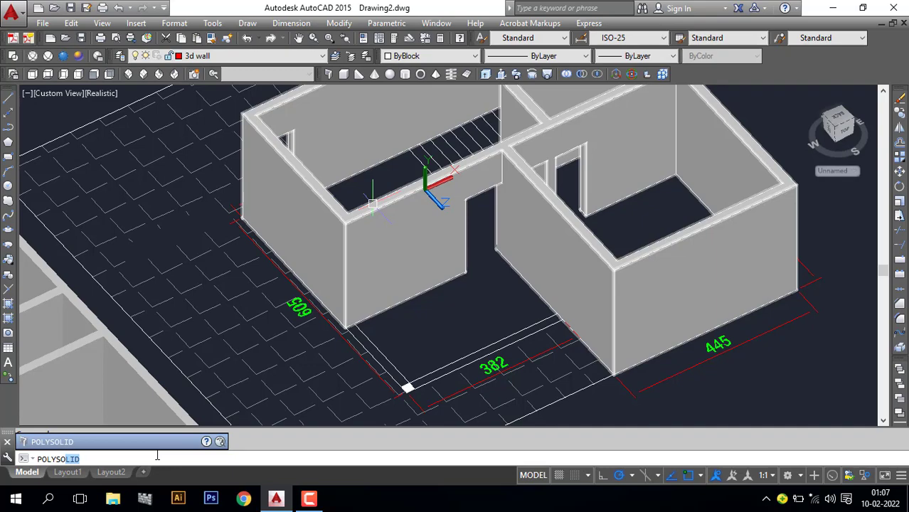
key("Return")
key("Escape")
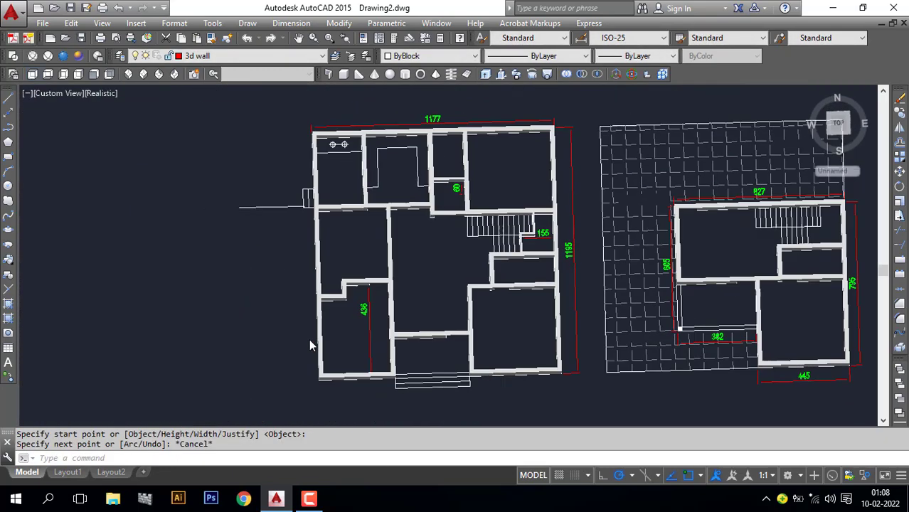
Step: Start a Polysolid in the Top view near the balcony outline with width 20, height 90 and Right justification
scroll(712, 327, "up", 6)
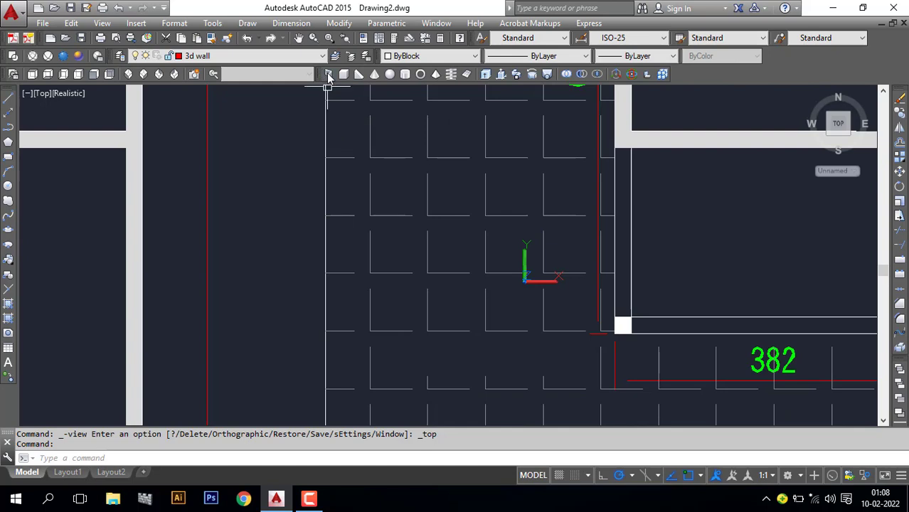
left_click(328, 76)
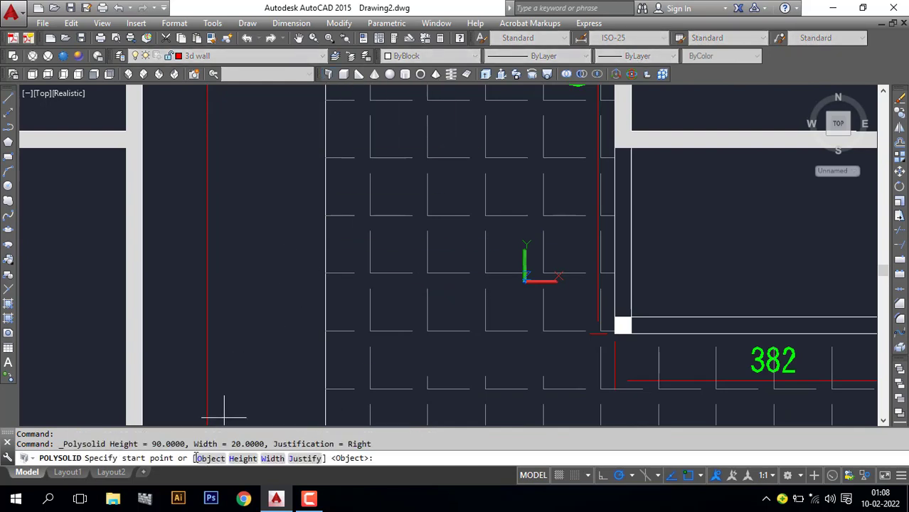
left_click(271, 458)
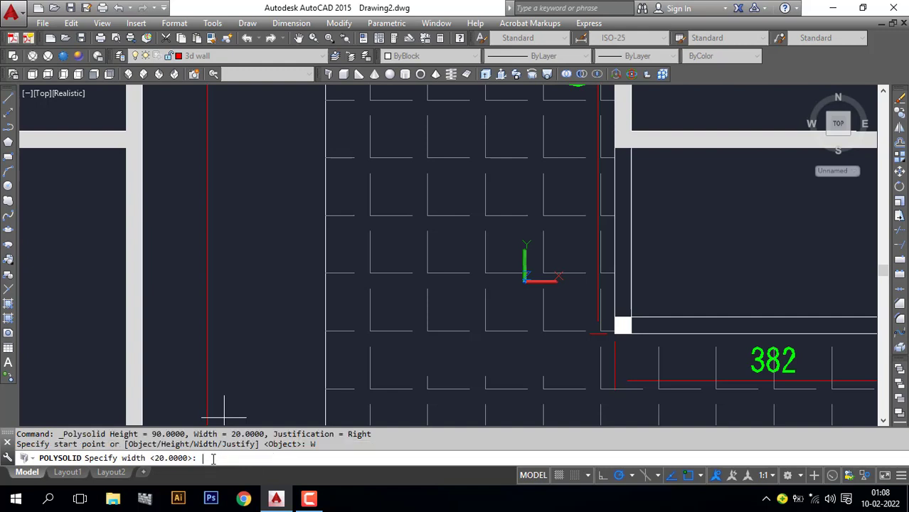
key("Return")
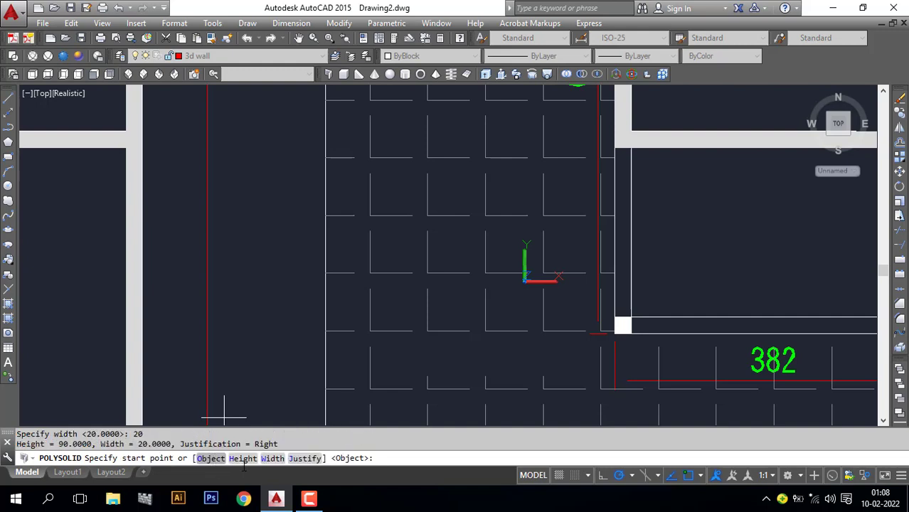
left_click(242, 458)
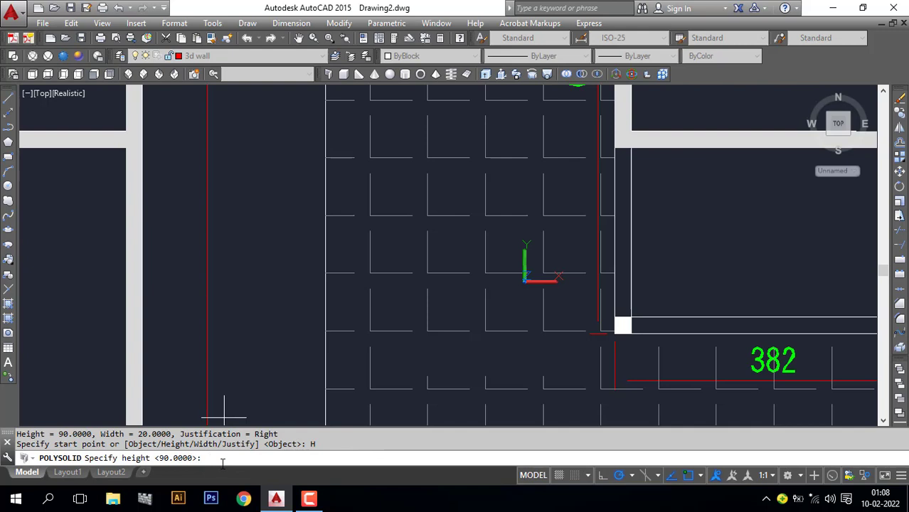
type("90")
key("Return")
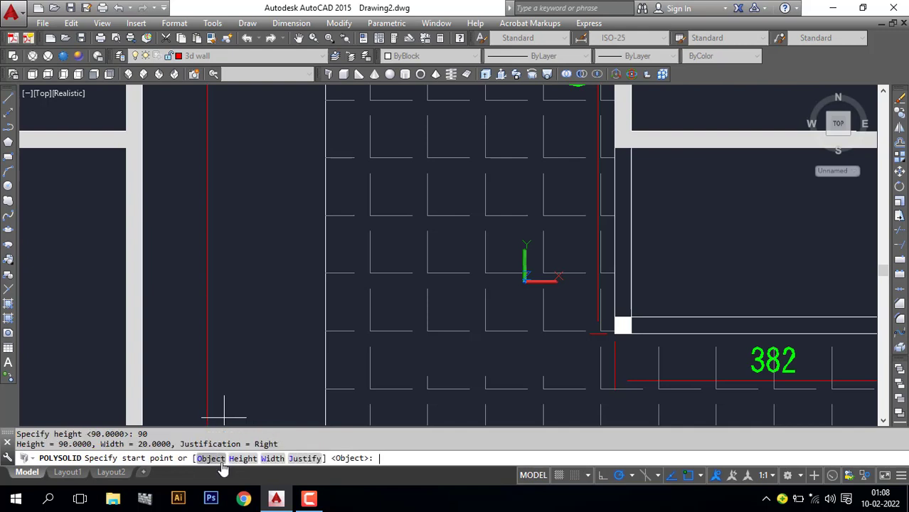
left_click(305, 459)
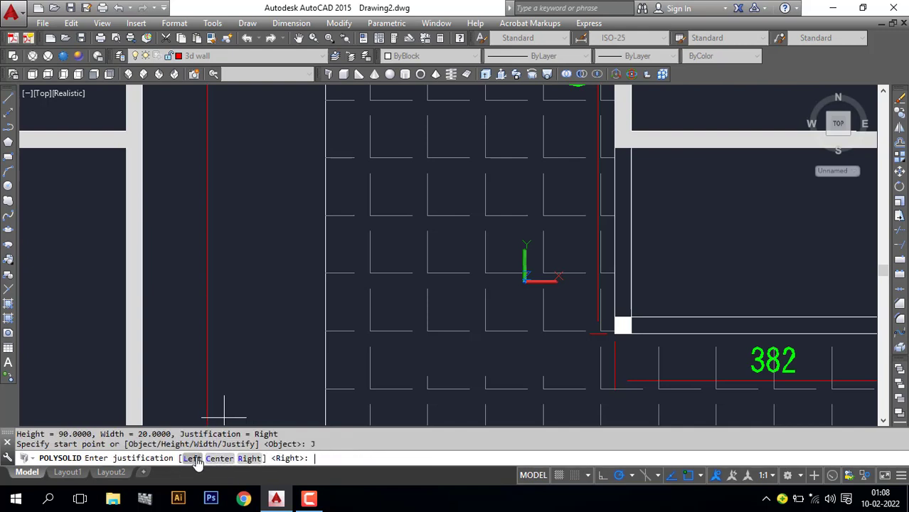
left_click(249, 459)
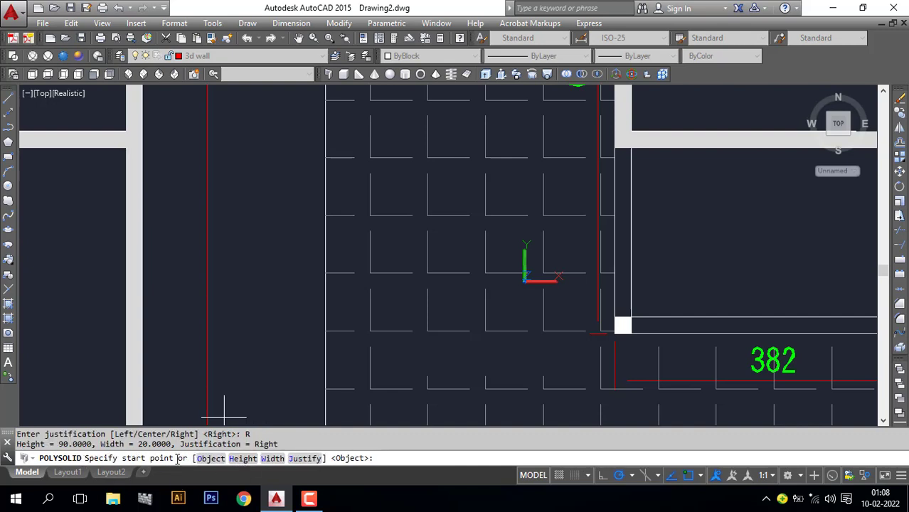
Step: Trace the L-shaped balcony outline with the polysolid from the outer wall's corner around to the large room's wall
left_click(616, 147)
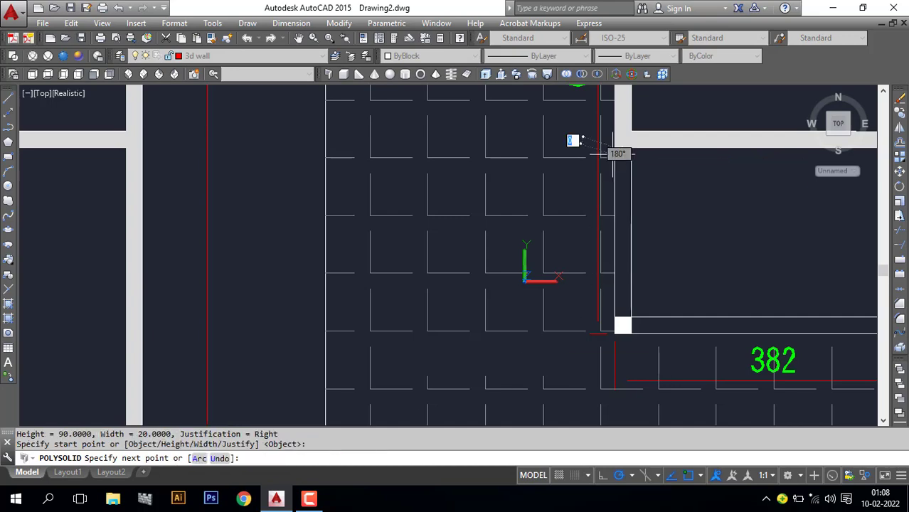
left_click(620, 329)
middle_click_drag(666, 333, 280, 305)
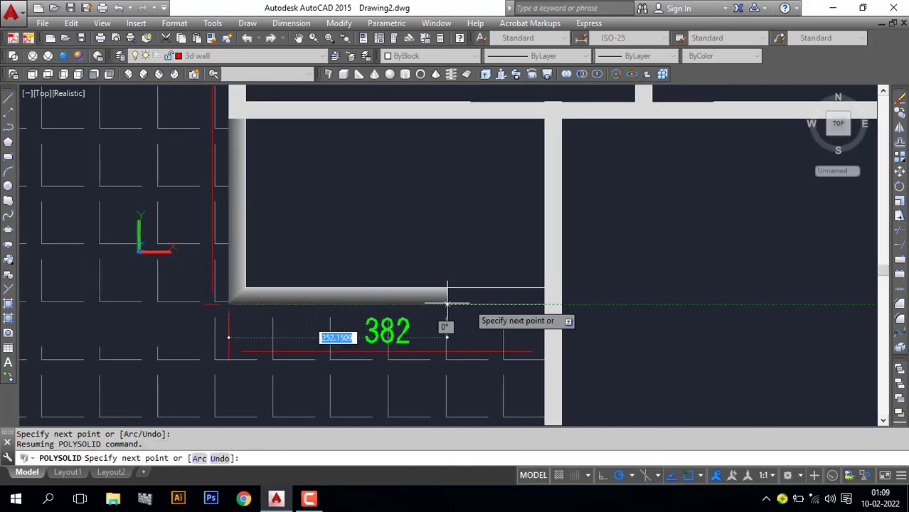
left_click(545, 305)
key("Return")
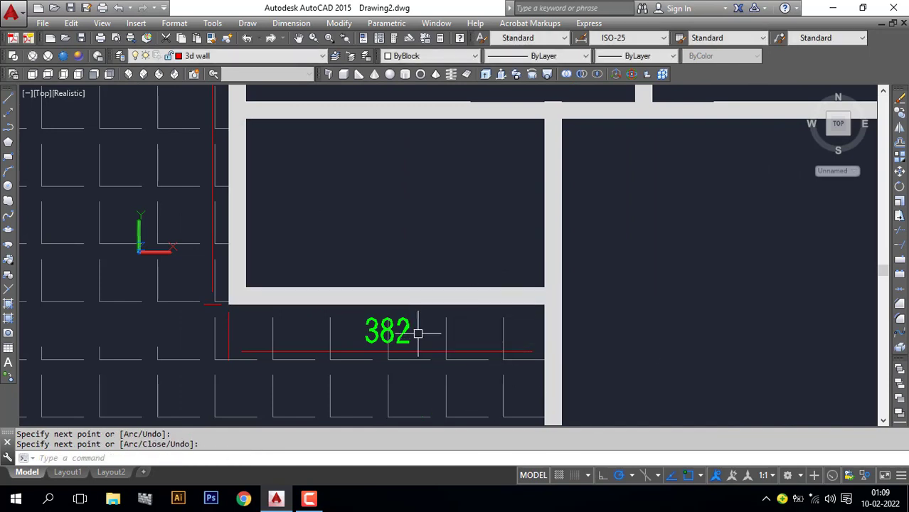
Step: Move the L-shaped balcony polysolid up from its top end corner to the top corner of the second floor's outer wall
scroll(407, 297, "down", 2)
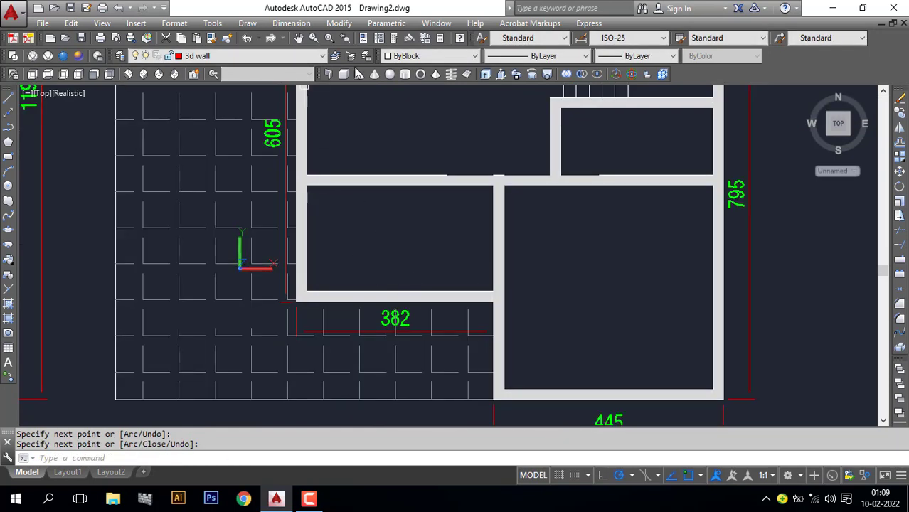
left_click(93, 75)
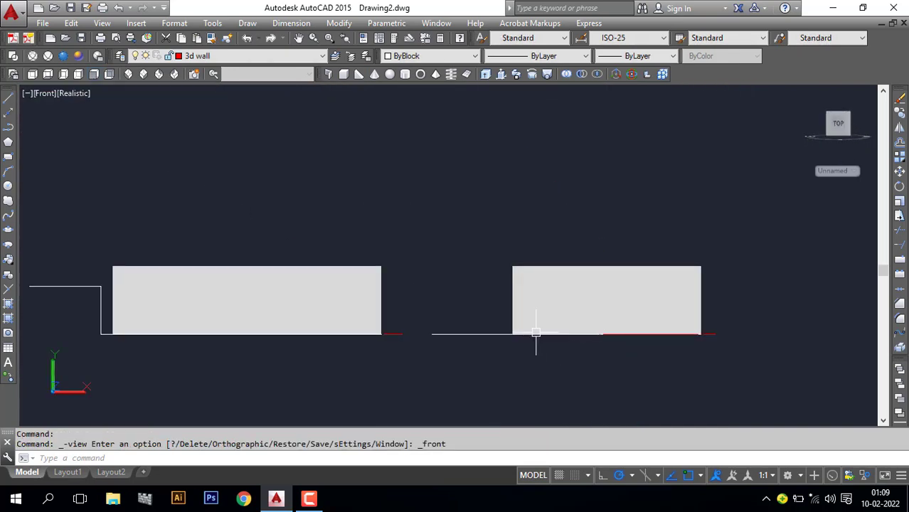
middle_click_drag(533, 327, 527, 398, "shift")
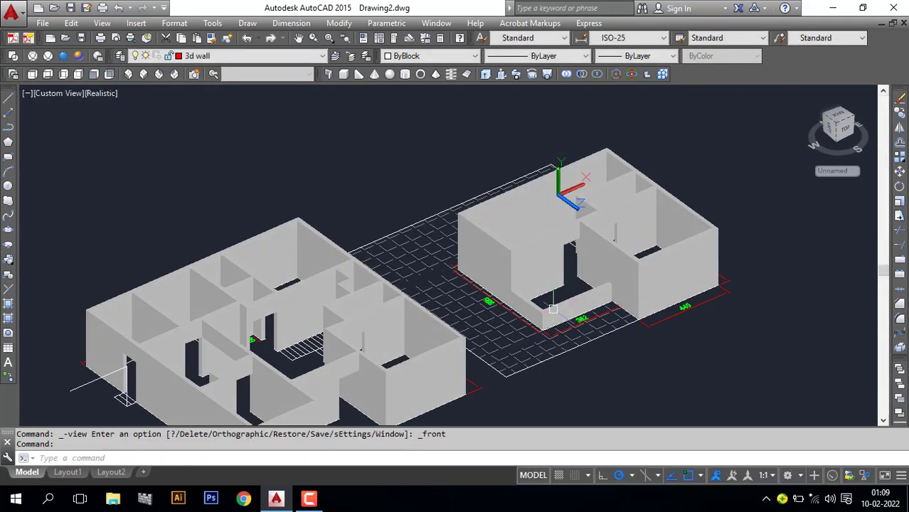
scroll(541, 320, "up", 4)
left_click(543, 318)
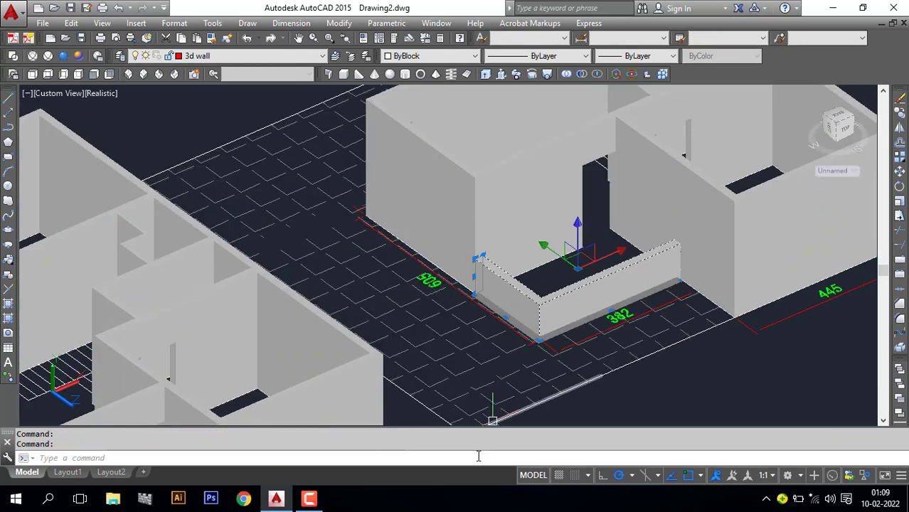
type("m")
key("Return")
left_click(475, 258)
left_click(474, 179)
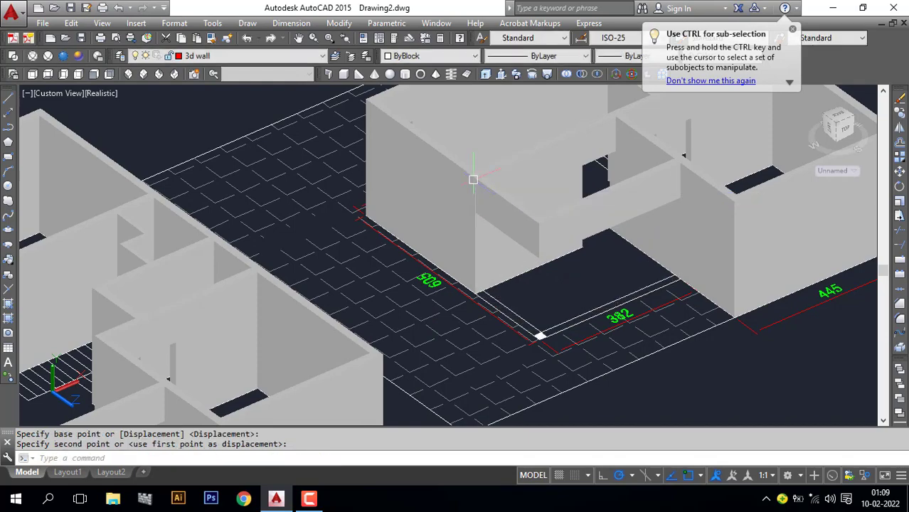
Step: Union the raised balcony polysolid with the second floor's walls and set the view to SW Isometric
scroll(512, 398, "down", 5)
middle_click_drag(512, 399, 551, 382, "shift")
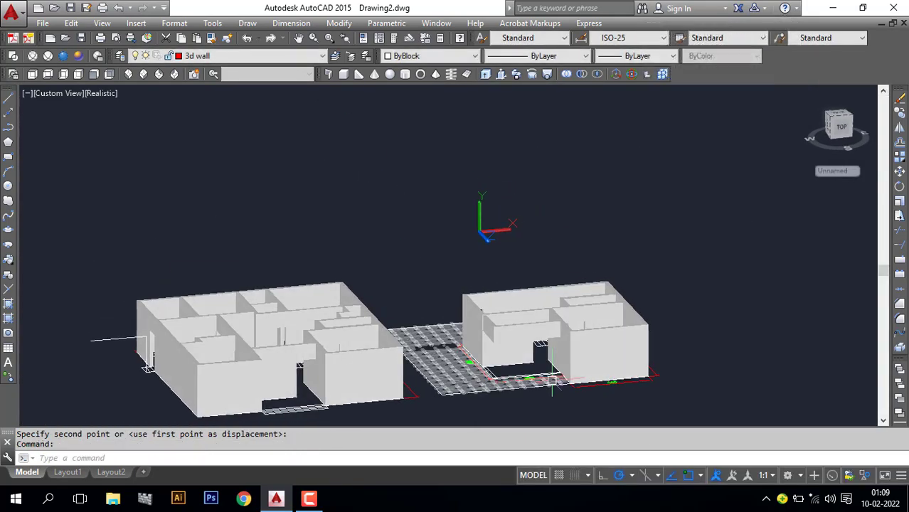
type("i")
key("Return")
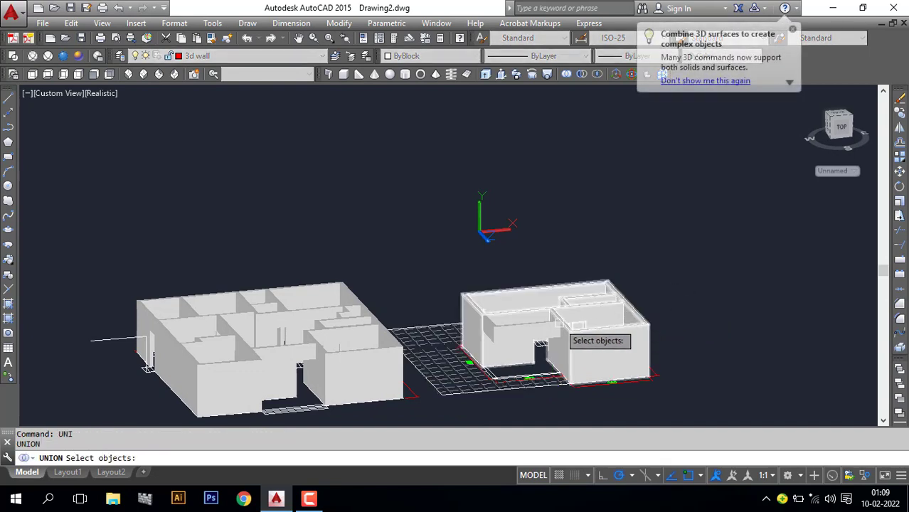
left_click(544, 341)
left_click(590, 330)
key("Return")
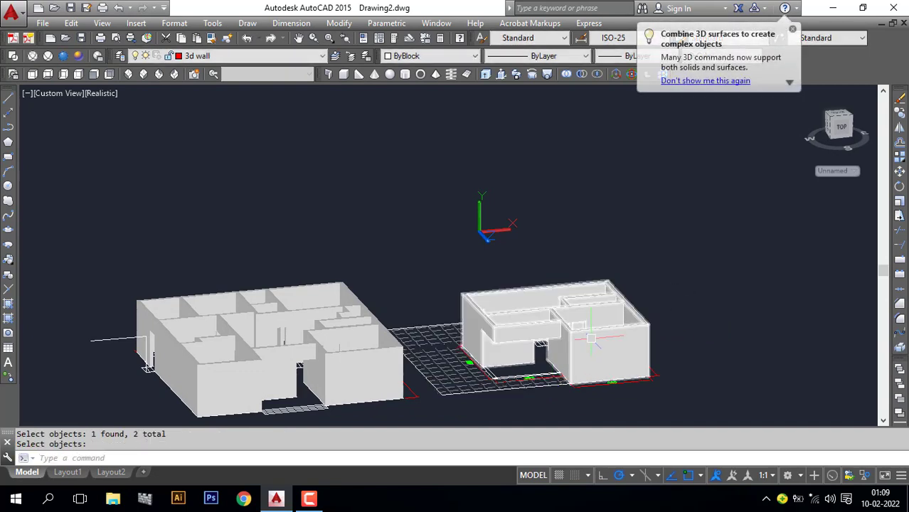
left_click(590, 339)
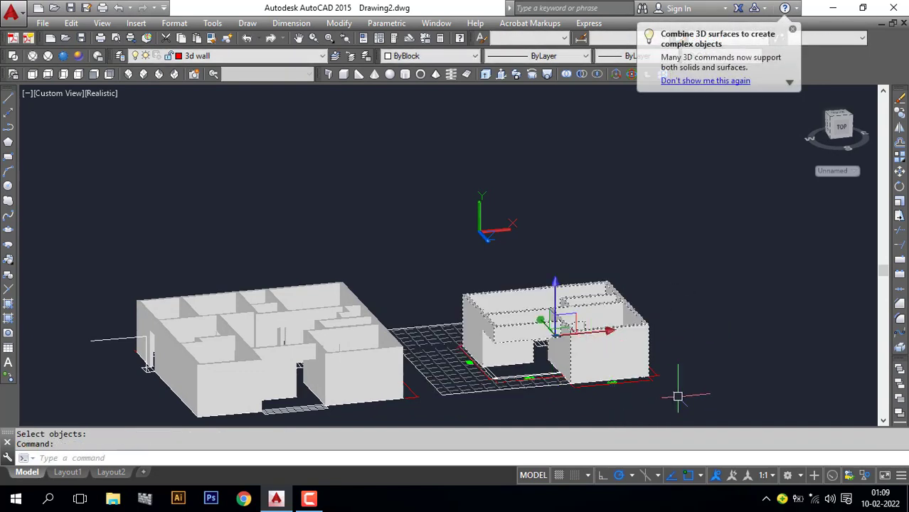
mouse_move(680, 377)
middle_mouse_down("shift")
mouse_move(668, 369)
mouse_move(647, 387)
mouse_move(674, 382)
middle_mouse_up("shift")
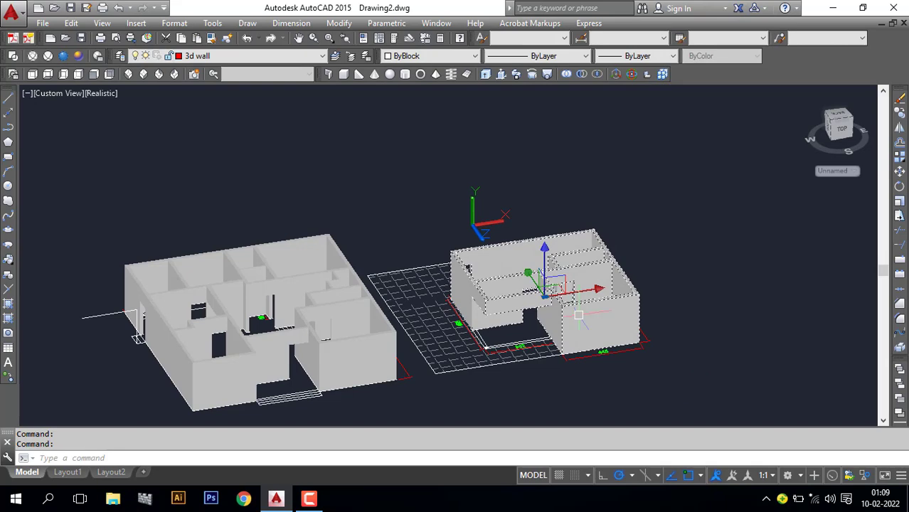
left_click(128, 75)
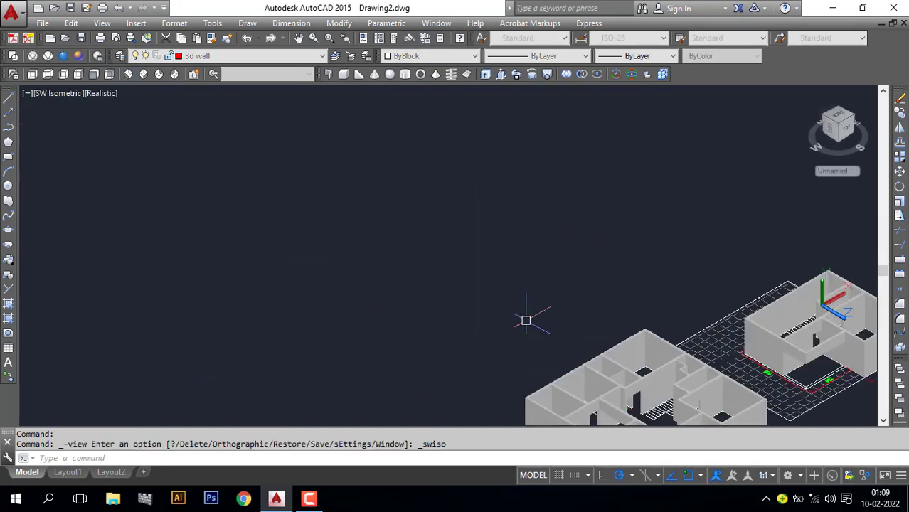